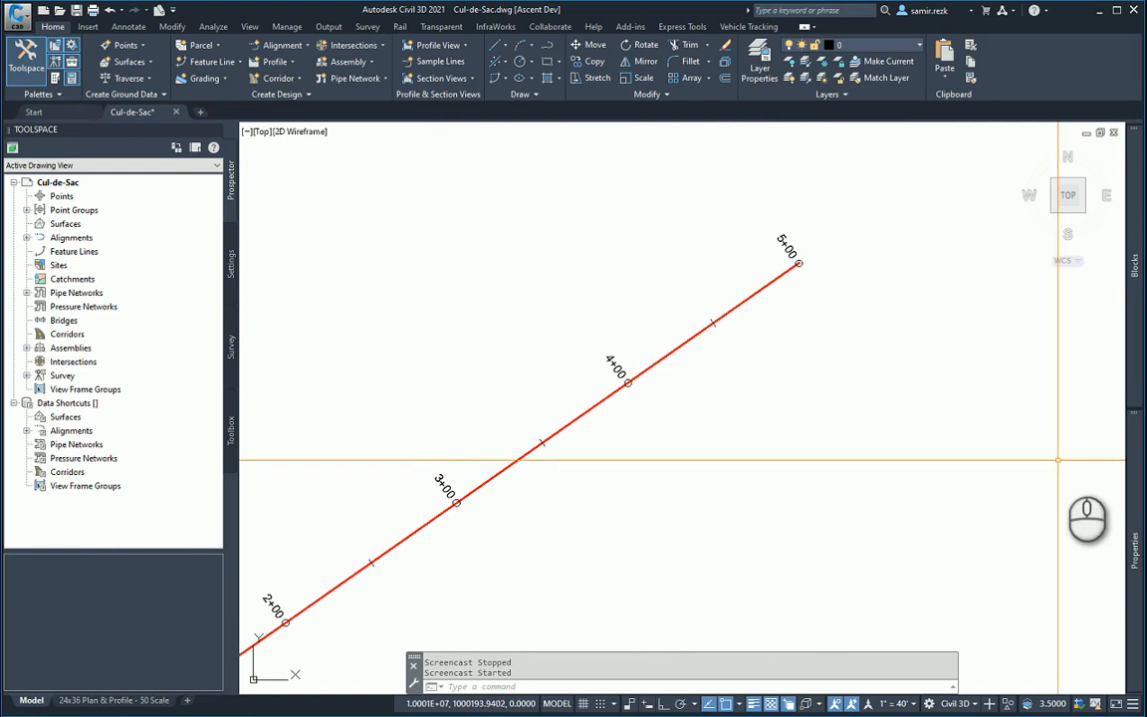
Insert the cul-de-sac block from the current drawing's blocks at the end of the alignment, station 5+00.
{"action": "mouse_move", "coordinate": [1132, 309]}
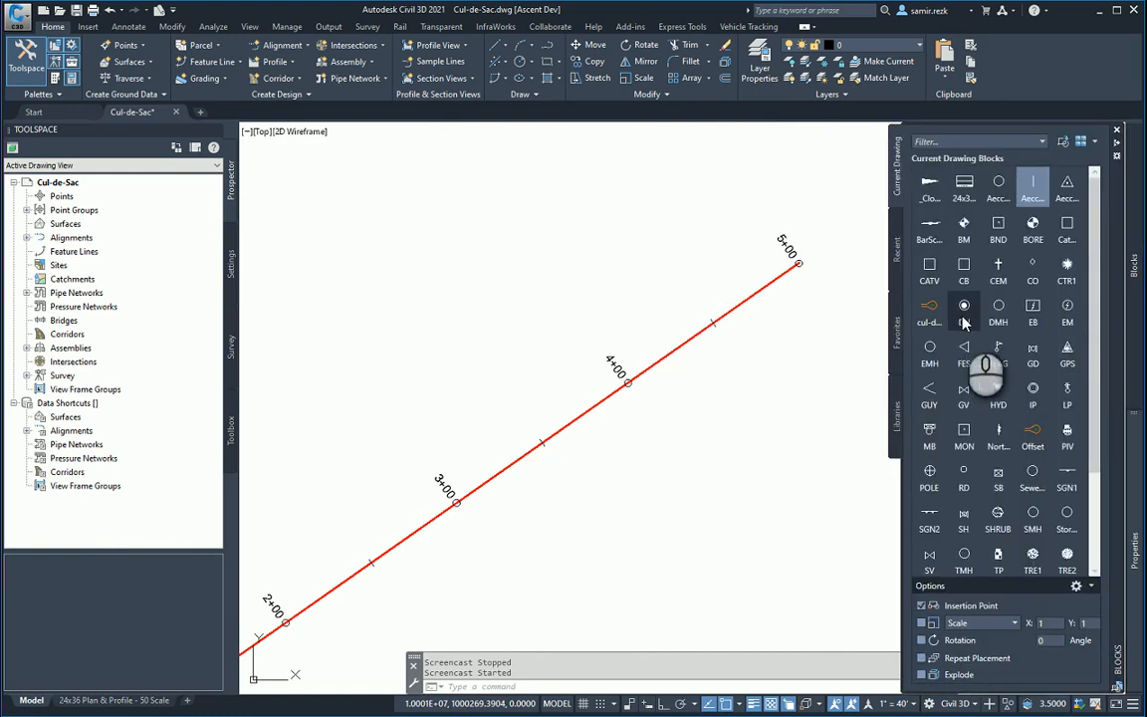
{"action": "left_click", "coordinate": [929, 314]}
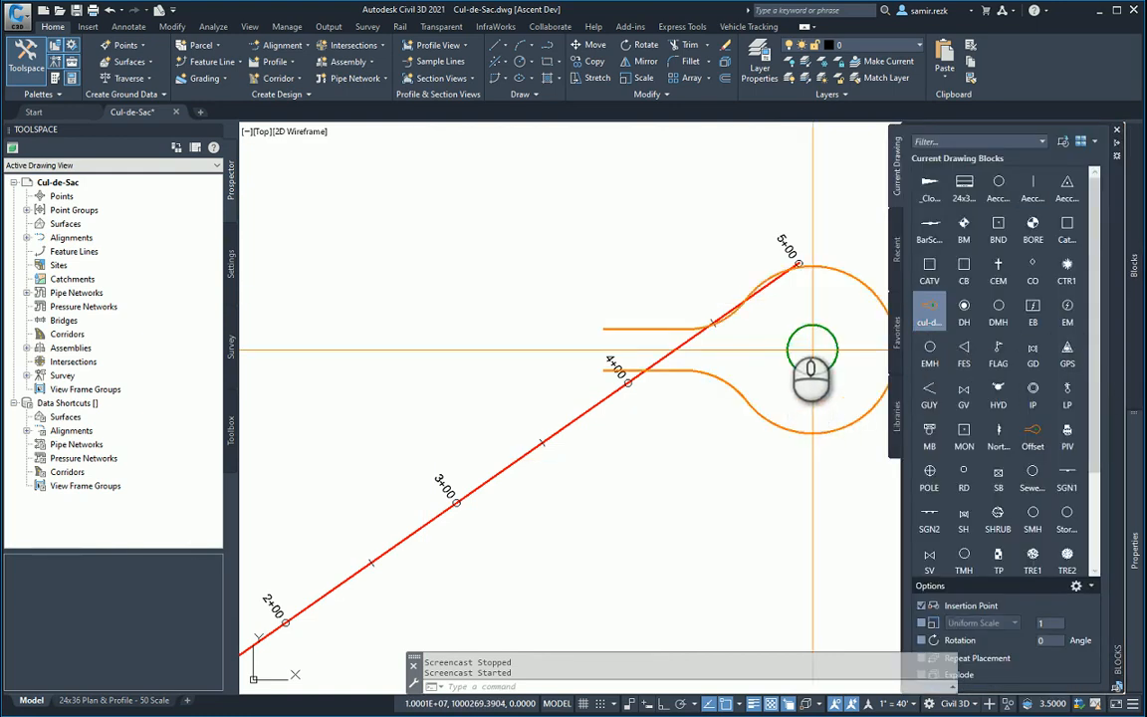
{"action": "middle_click_drag", "start_coordinate": [800, 316], "coordinate": [782, 366]}
{"action": "scroll", "coordinate": [791, 323], "scroll_direction": "up", "scroll_amount": 8}
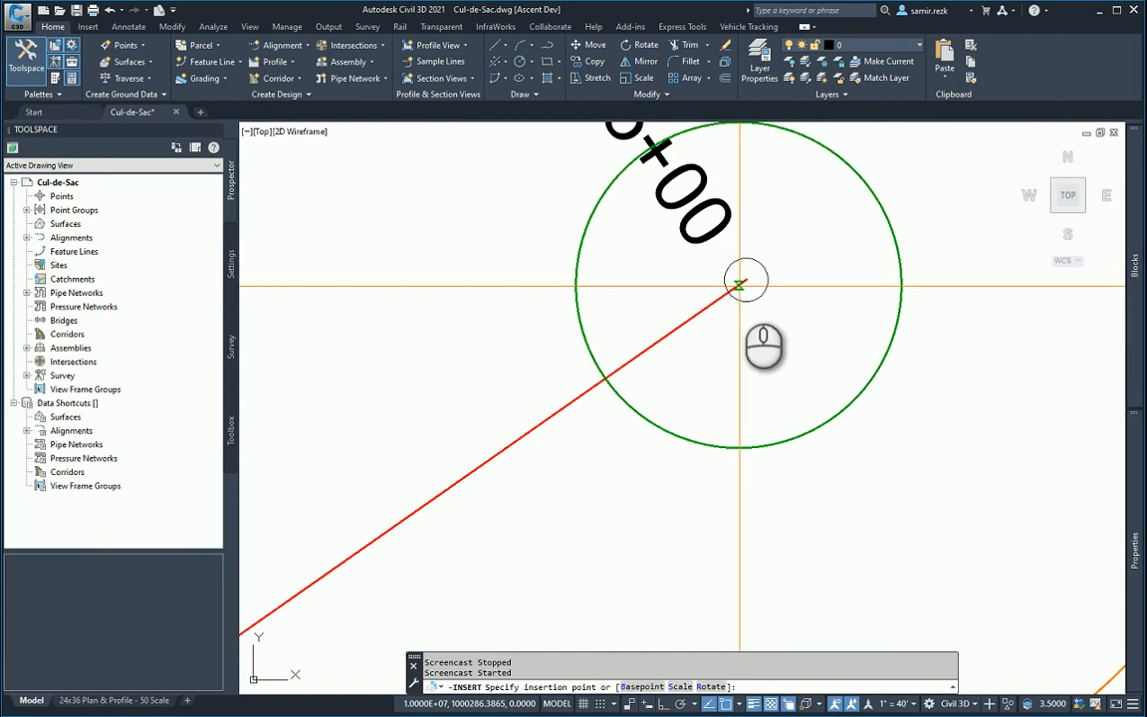
{"action": "left_click", "coordinate": [746, 281]}
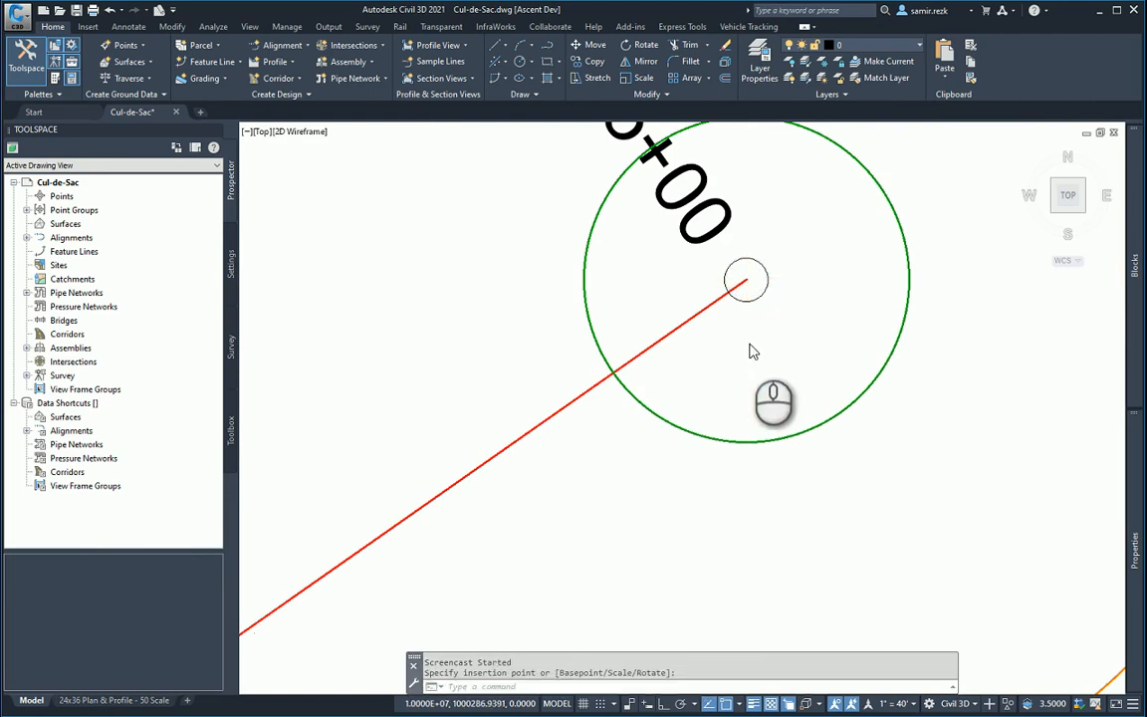
{"action": "scroll", "coordinate": [753, 351], "scroll_direction": "down", "scroll_amount": 4}
Open the cul-de-sac block in the Block Editor, show all its geometric constraints, and close the editor.
{"action": "left_click", "coordinate": [732, 409]}
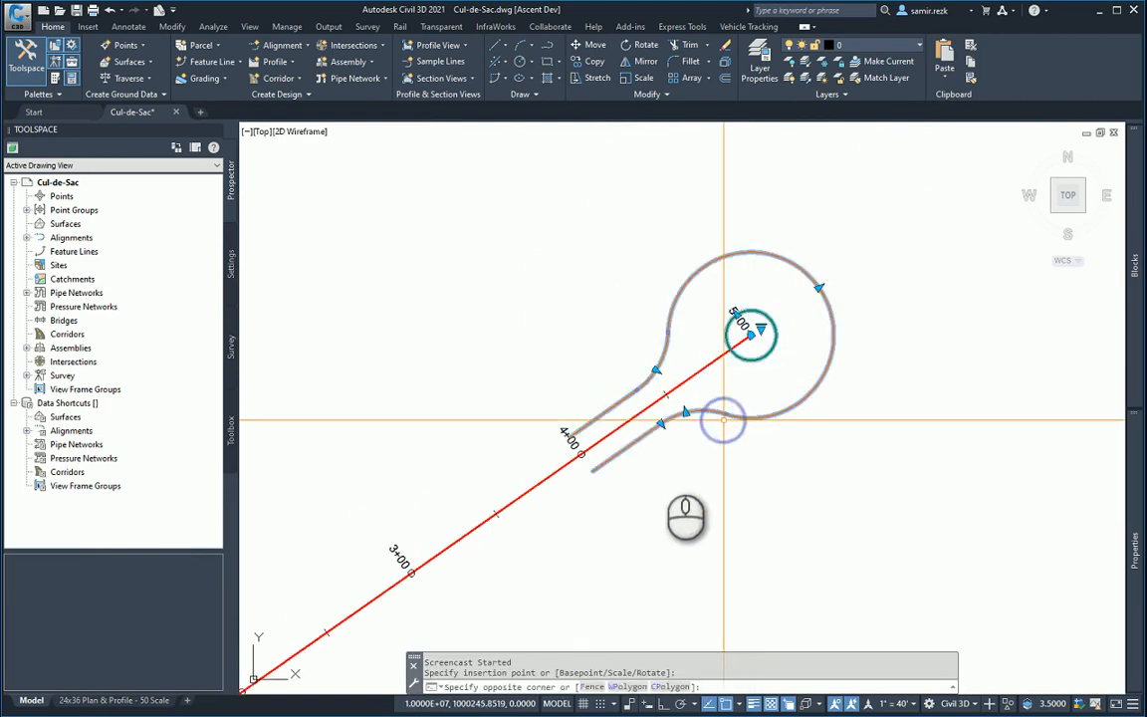
{"action": "right_click", "coordinate": [731, 436]}
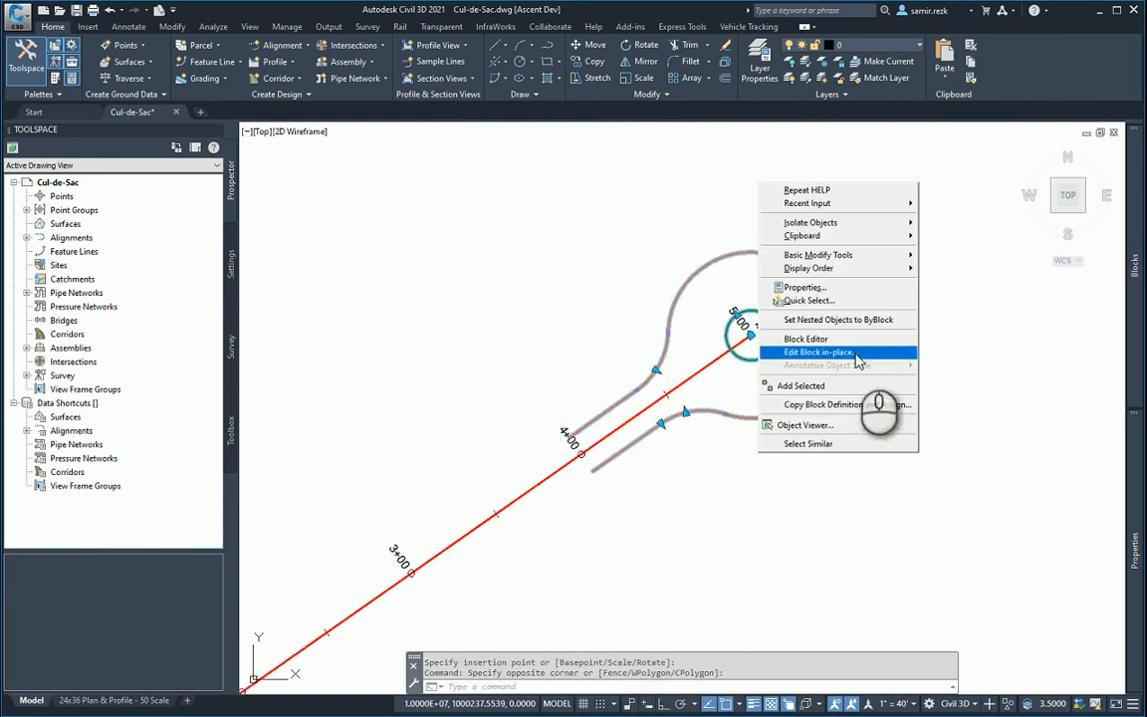
{"action": "left_click", "coordinate": [846, 338]}
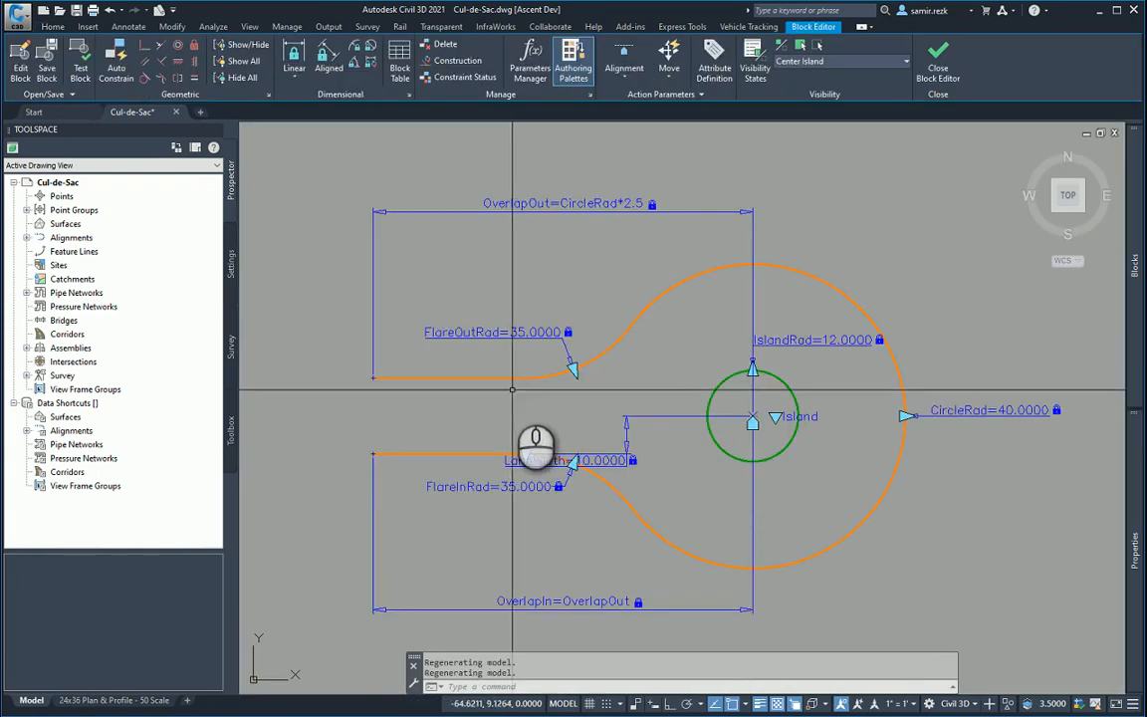
{"action": "left_click", "coordinate": [238, 63]}
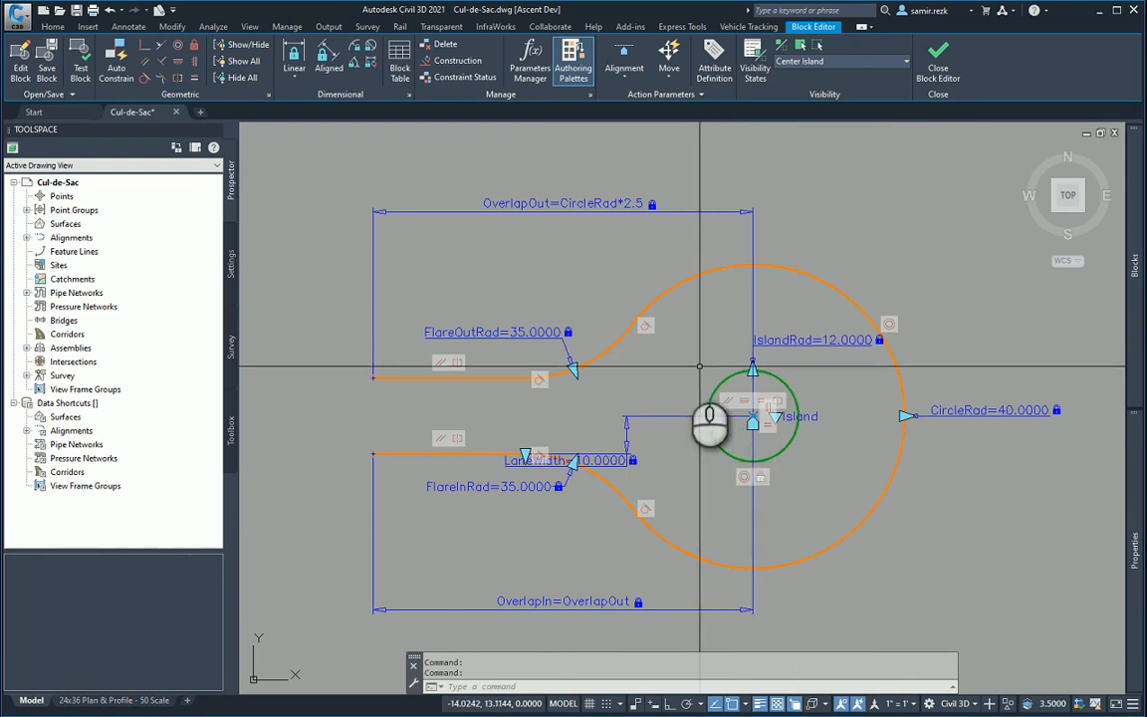
{"action": "left_click", "coordinate": [938, 68]}
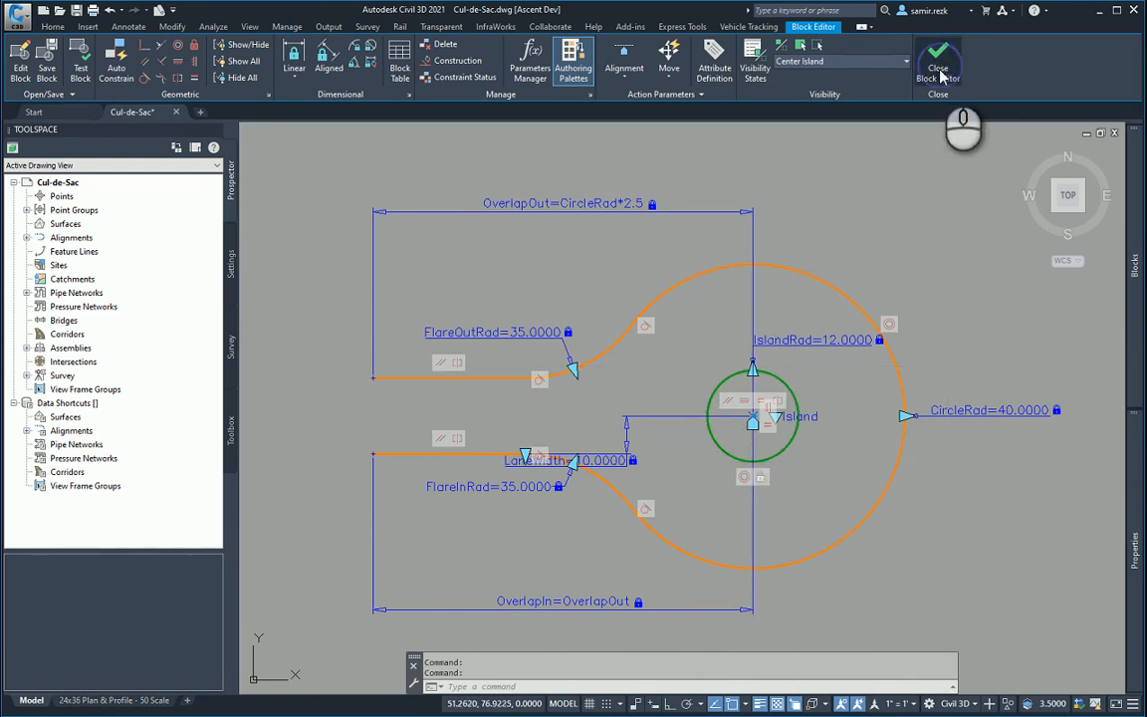
{"action": "left_click", "coordinate": [617, 392]}
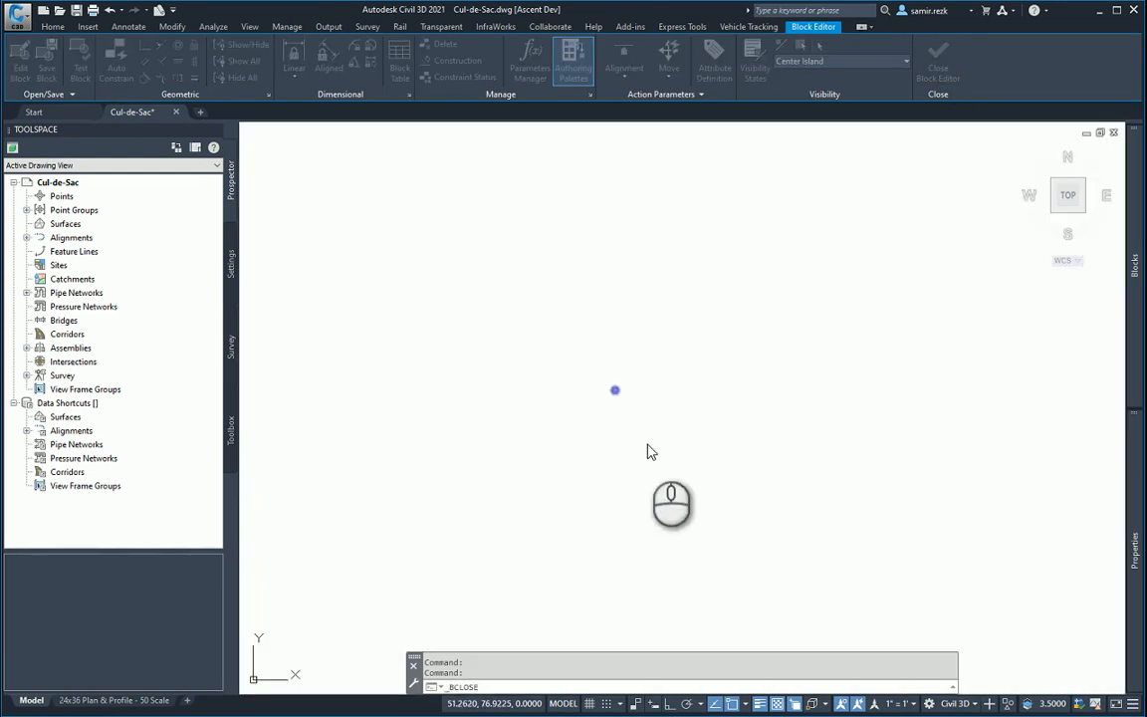
Reduce the flare radius on the southeast side of the inserted cul-de-sac block.
{"action": "left_click", "coordinate": [744, 418]}
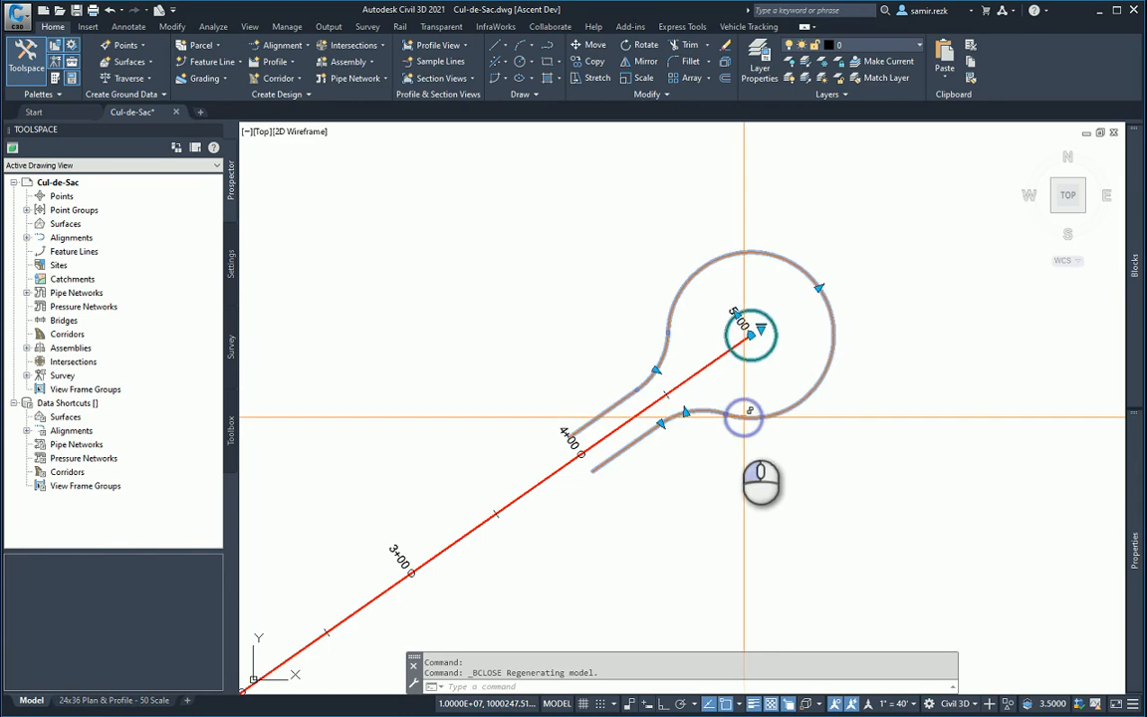
{"action": "scroll", "coordinate": [680, 414], "scroll_direction": "up", "scroll_amount": 5}
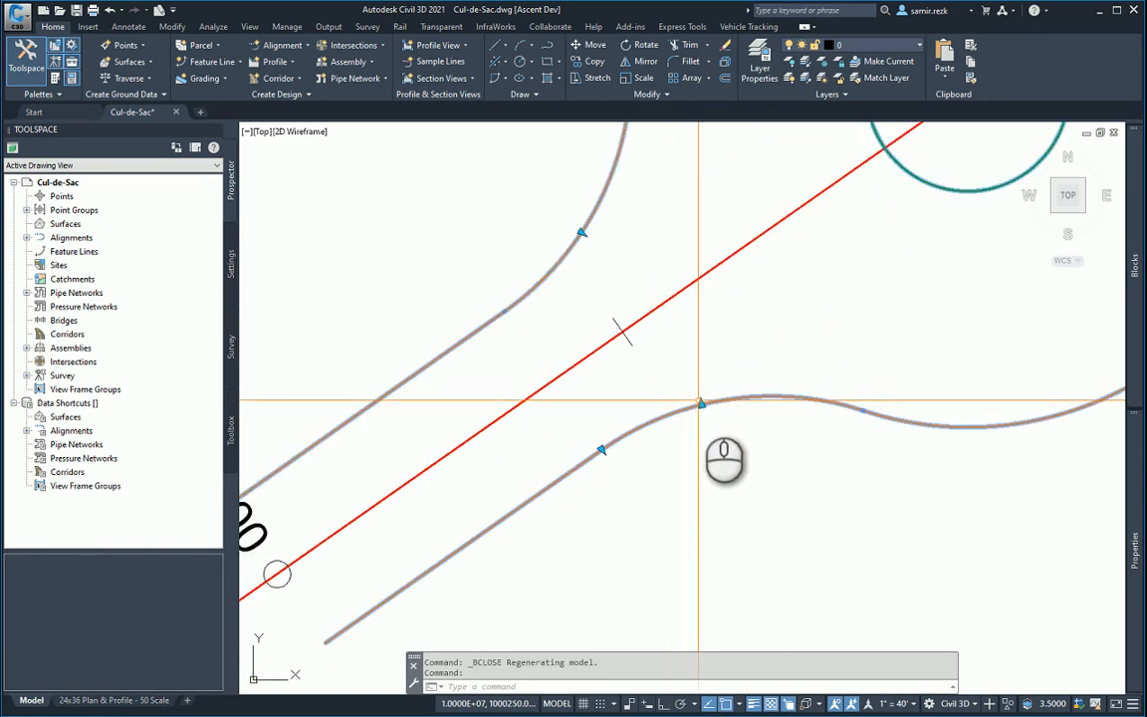
{"action": "left_click", "coordinate": [702, 403]}
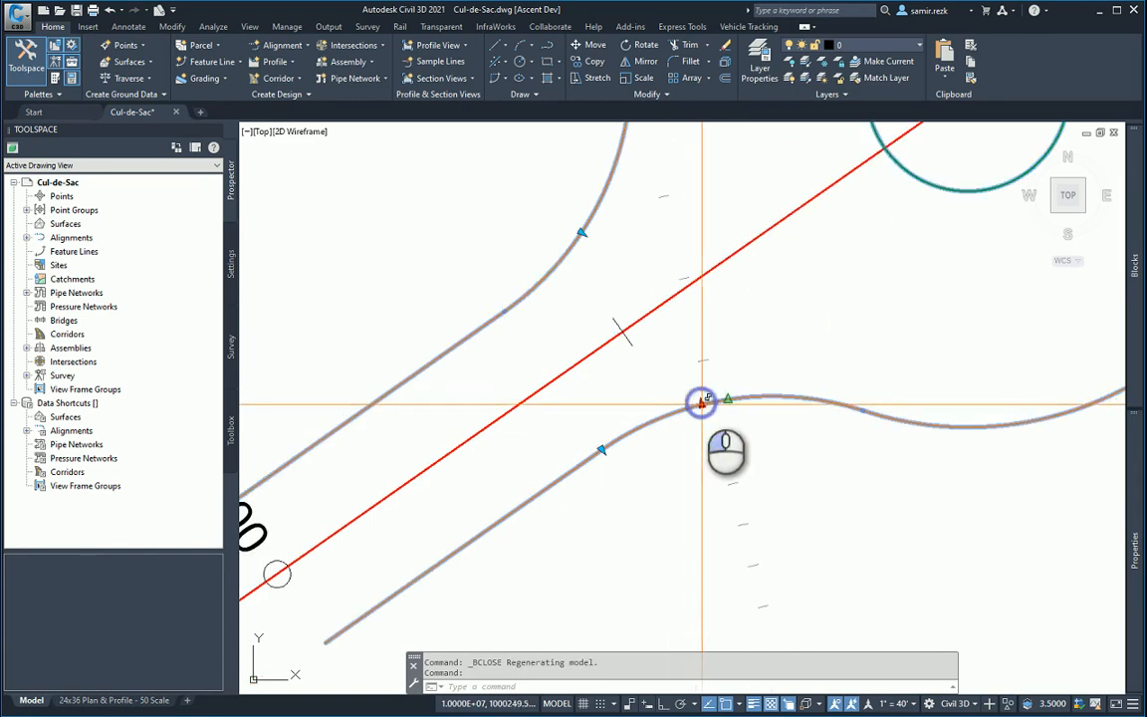
{"action": "left_click", "coordinate": [758, 574]}
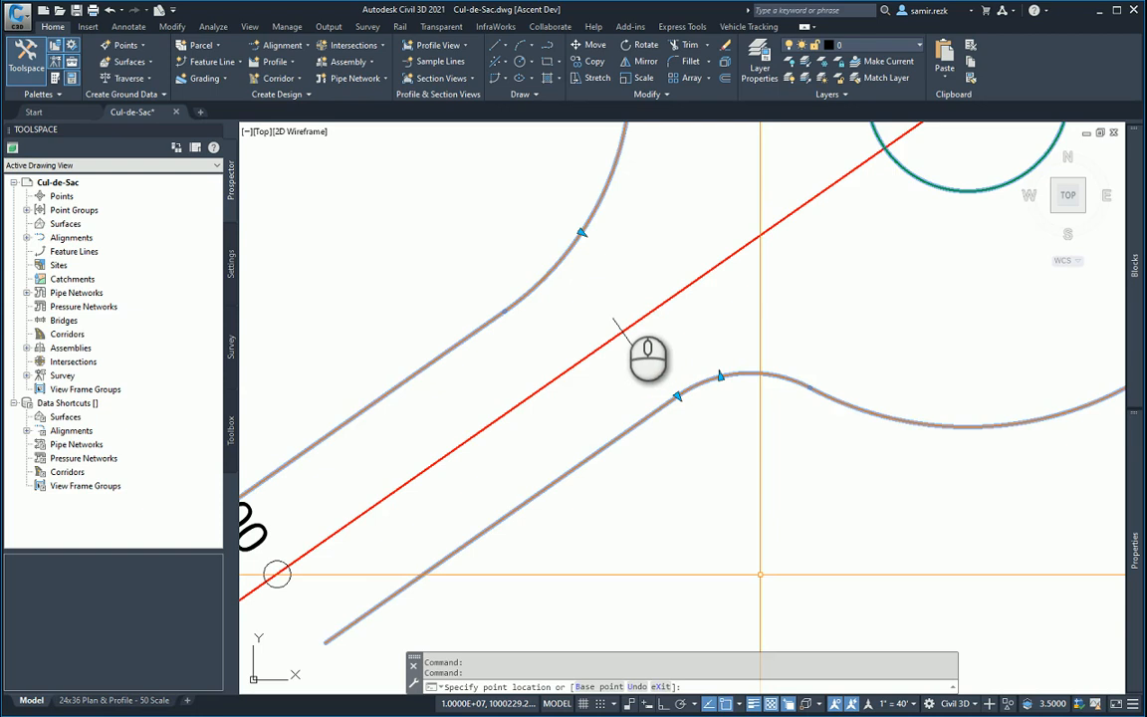
Enlarge the flare radius on the northwest side of the cul-de-sac block.
{"action": "scroll", "coordinate": [609, 249], "scroll_direction": "down", "scroll_amount": 2}
{"action": "left_click", "coordinate": [590, 241]}
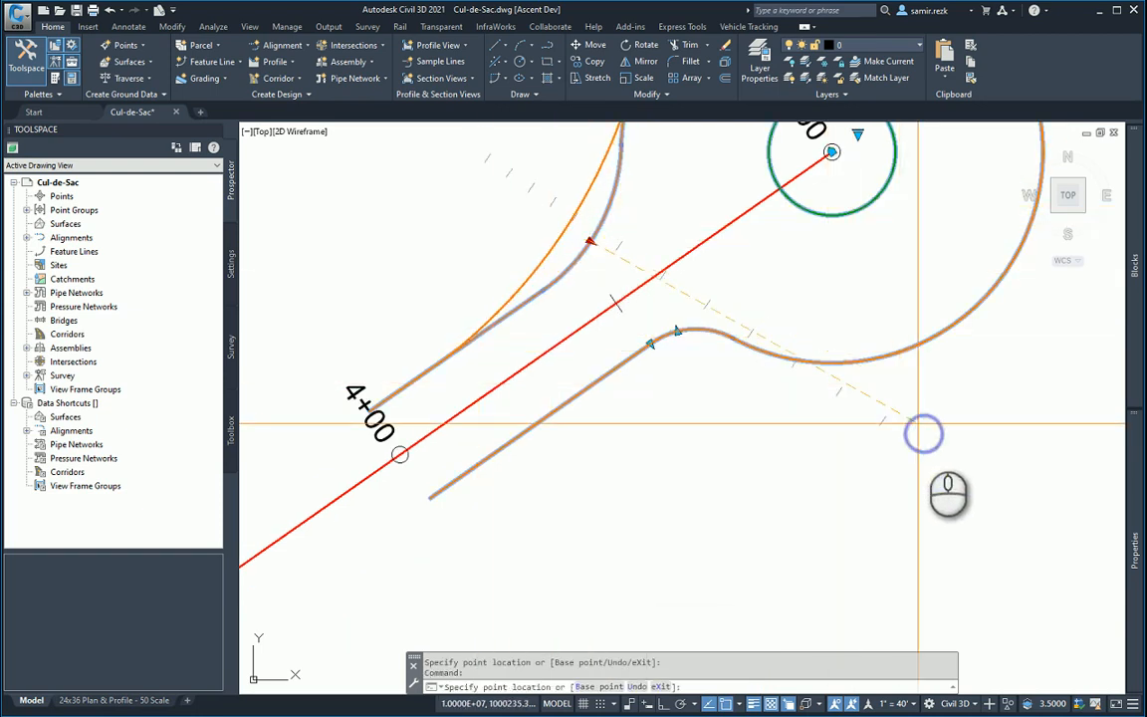
{"action": "left_click", "coordinate": [923, 434]}
{"action": "middle_click_drag", "start_coordinate": [893, 435], "coordinate": [774, 603]}
{"action": "scroll", "coordinate": [772, 599], "scroll_direction": "down", "scroll_amount": 2}
{"action": "scroll", "coordinate": [749, 503], "scroll_direction": "up", "scroll_amount": 1}
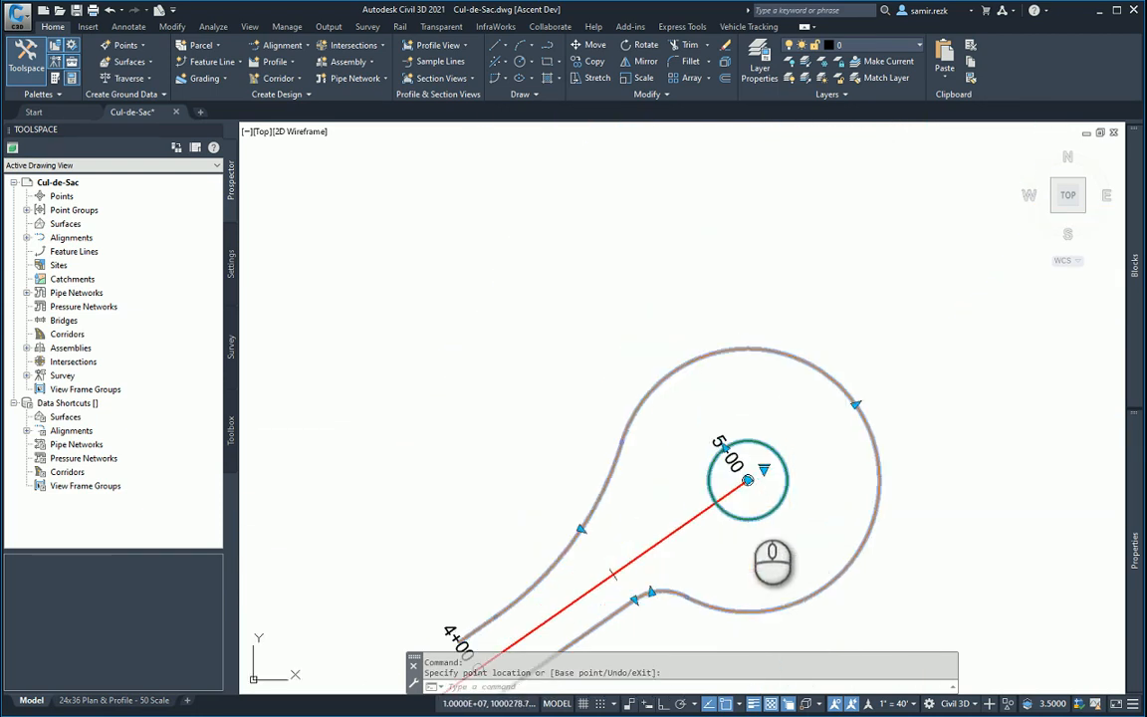
Switch the cul-de-sac block's visibility state to No Island.
{"action": "middle_click_drag", "start_coordinate": [712, 448], "coordinate": [712, 384]}
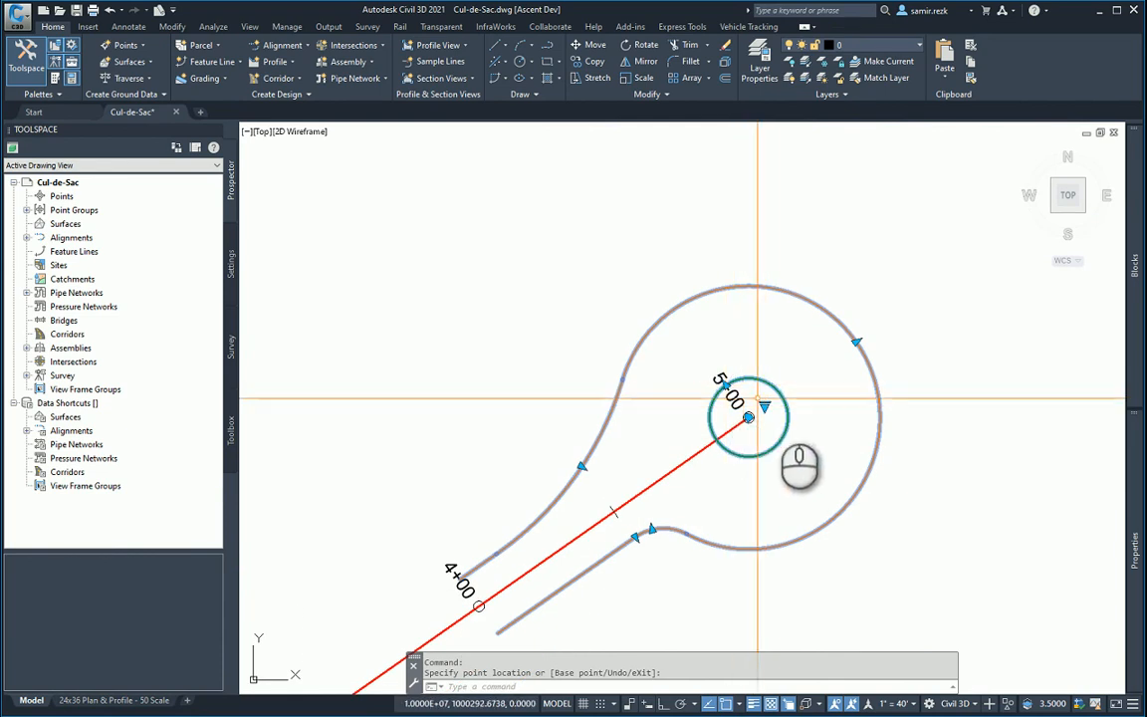
{"action": "left_click", "coordinate": [763, 416]}
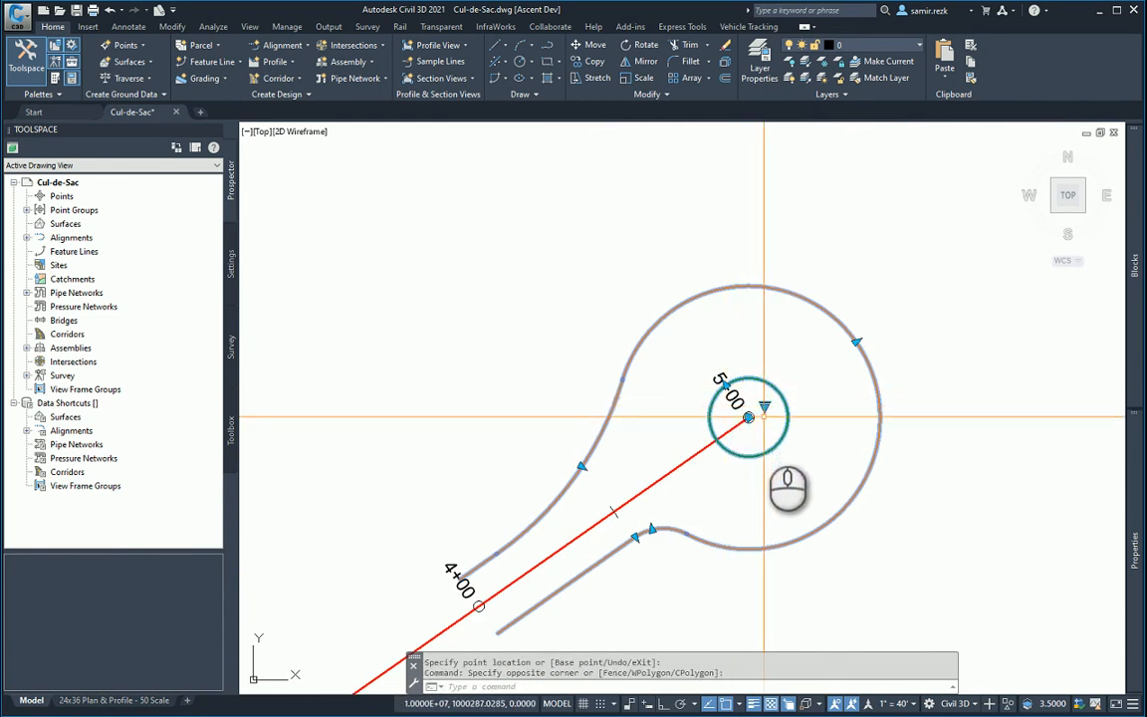
{"action": "left_click", "coordinate": [765, 407]}
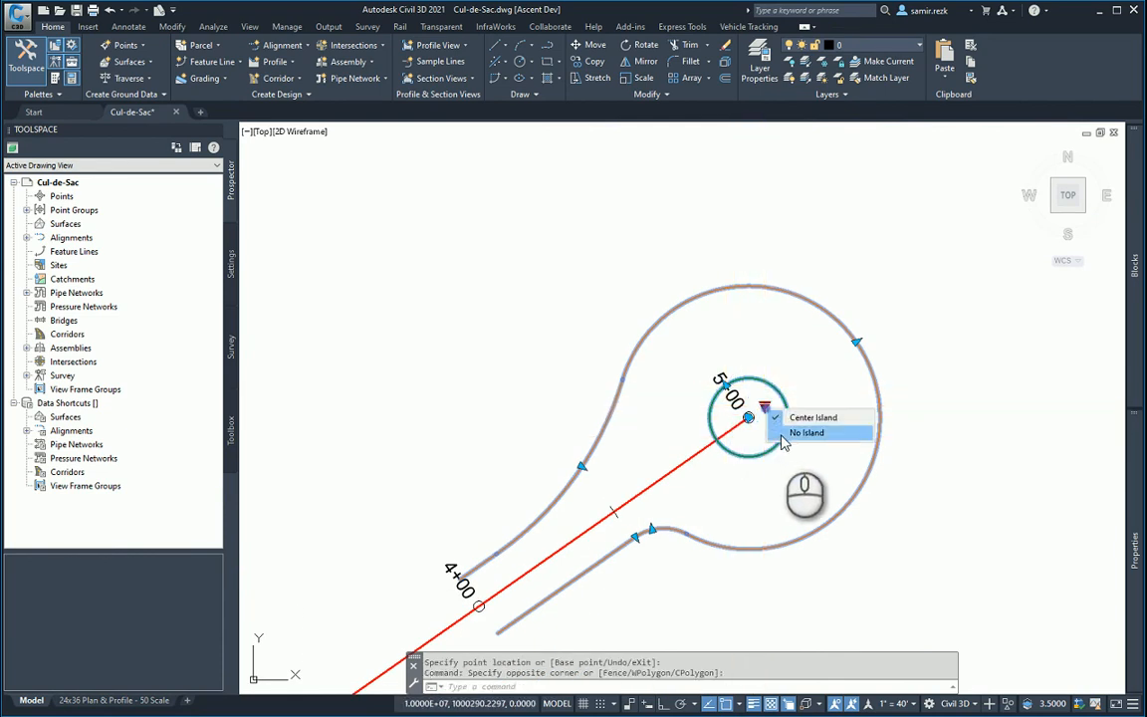
{"action": "left_click", "coordinate": [783, 442]}
Enlarge the cul-de-sac block's circle radius slightly and deselect the block.
{"action": "left_click", "coordinate": [856, 340]}
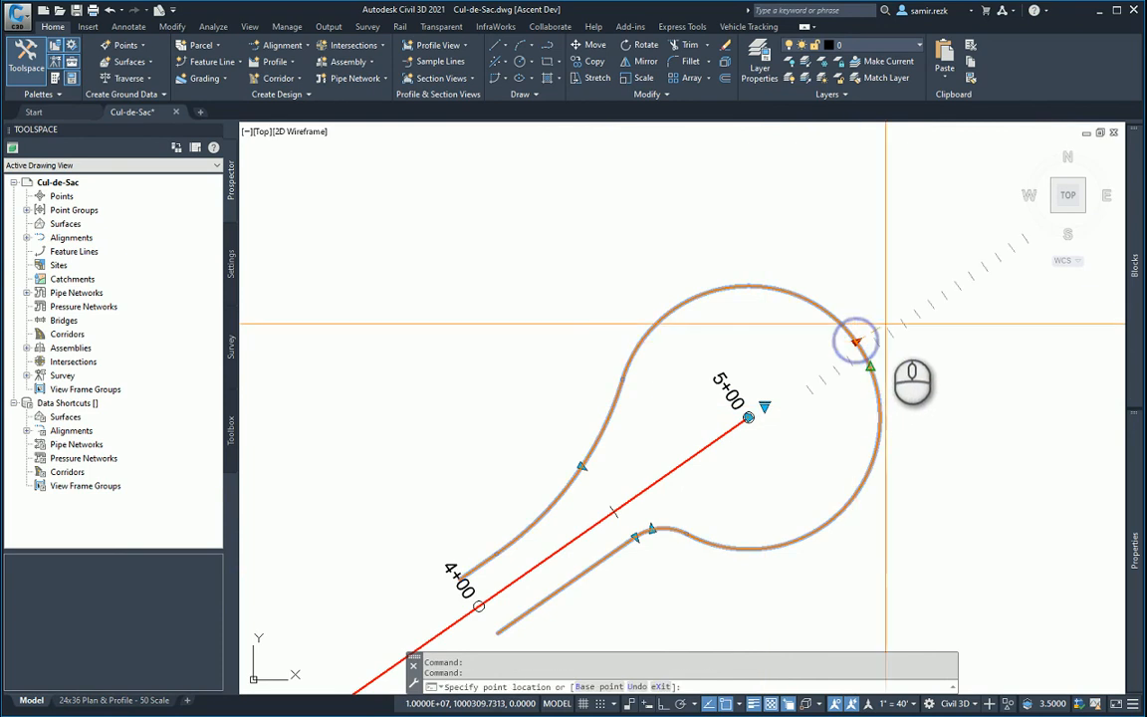
{"action": "left_click", "coordinate": [886, 319]}
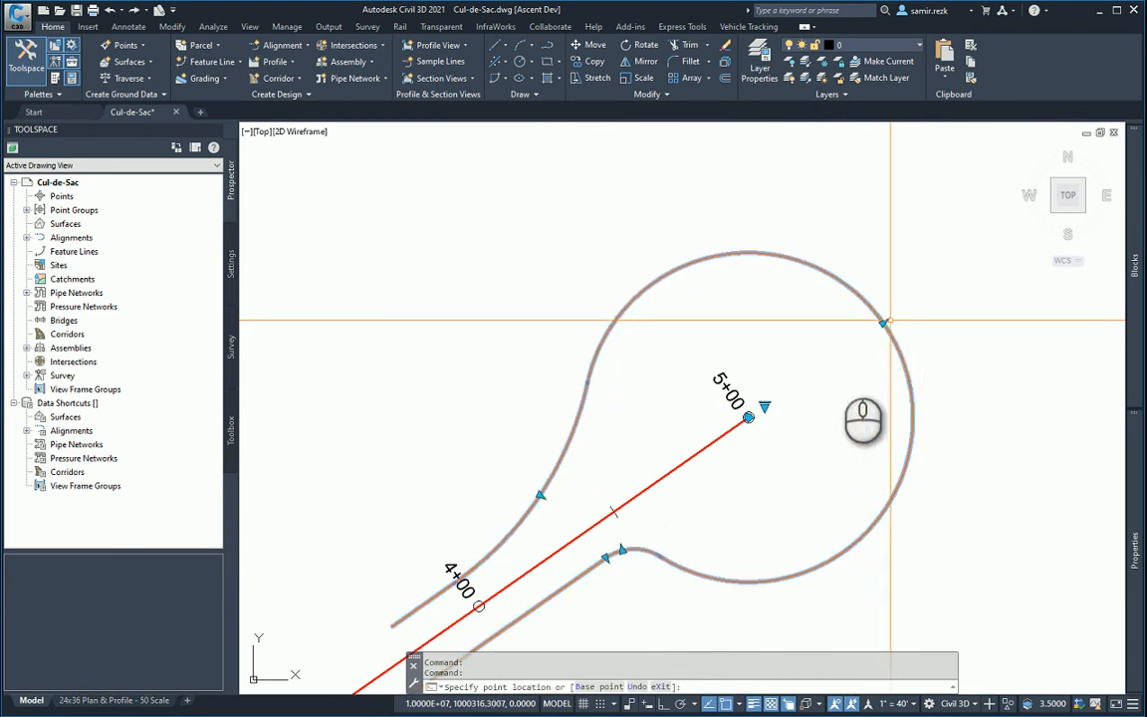
{"action": "scroll", "coordinate": [780, 401], "scroll_direction": "down", "scroll_amount": 2}
{"action": "middle_click_drag", "start_coordinate": [767, 462], "coordinate": [738, 420]}
{"action": "key", "text": "Escape"}
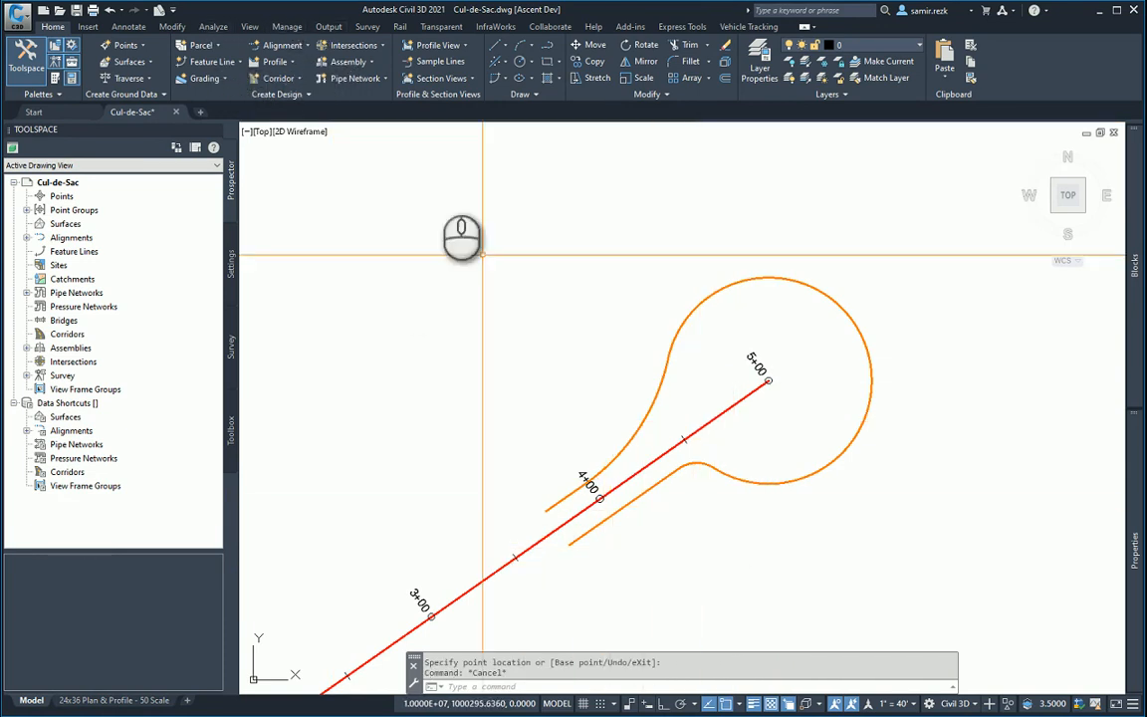
Open the inputs of the Create Cul-de-Sac script in Dynamo Player and pick the cul-de-sac block and the parent alignment.
{"action": "left_click", "coordinate": [284, 27]}
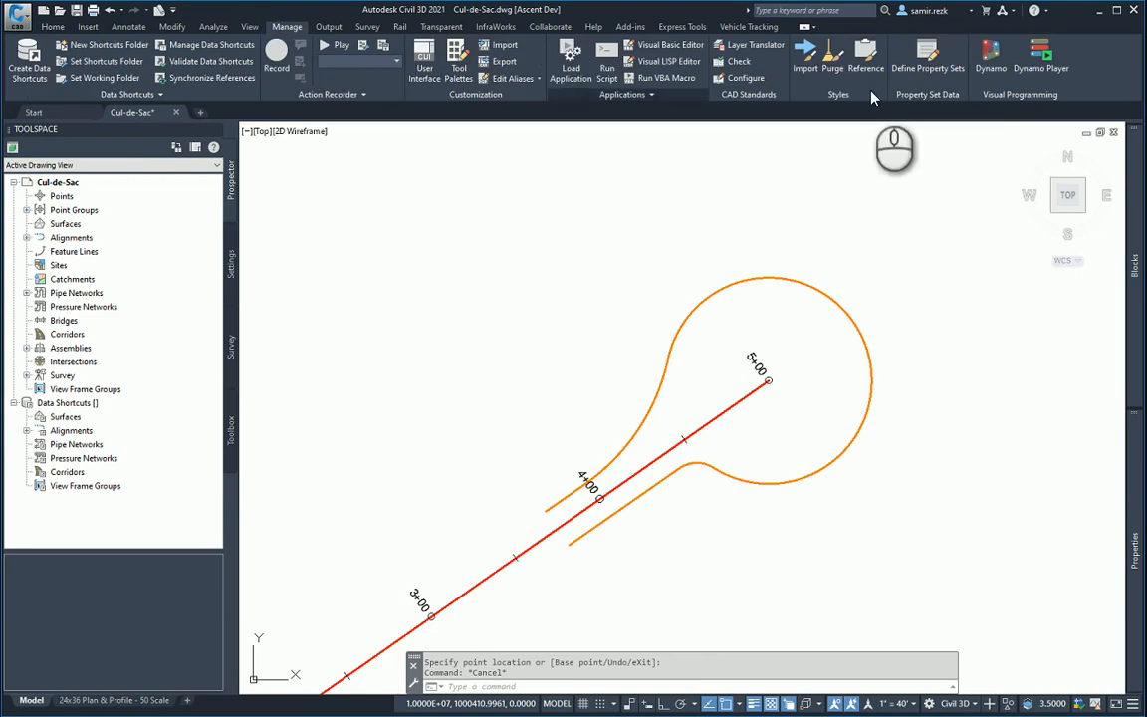
{"action": "left_click", "coordinate": [1041, 59]}
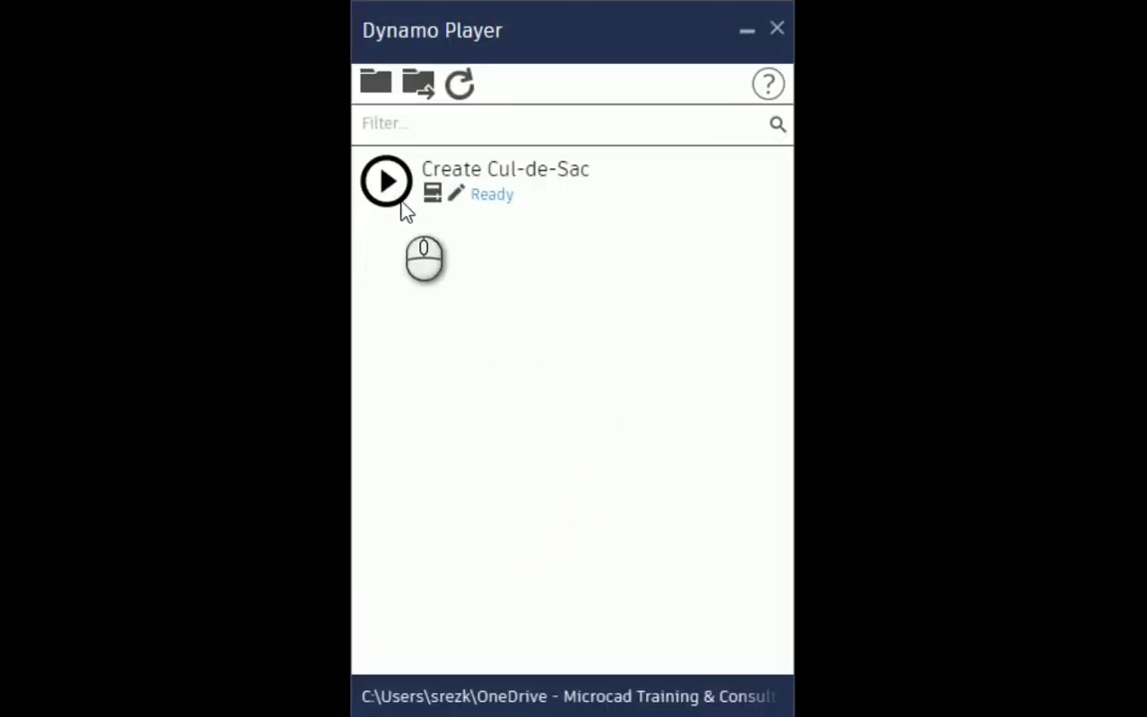
{"action": "left_click", "coordinate": [431, 197]}
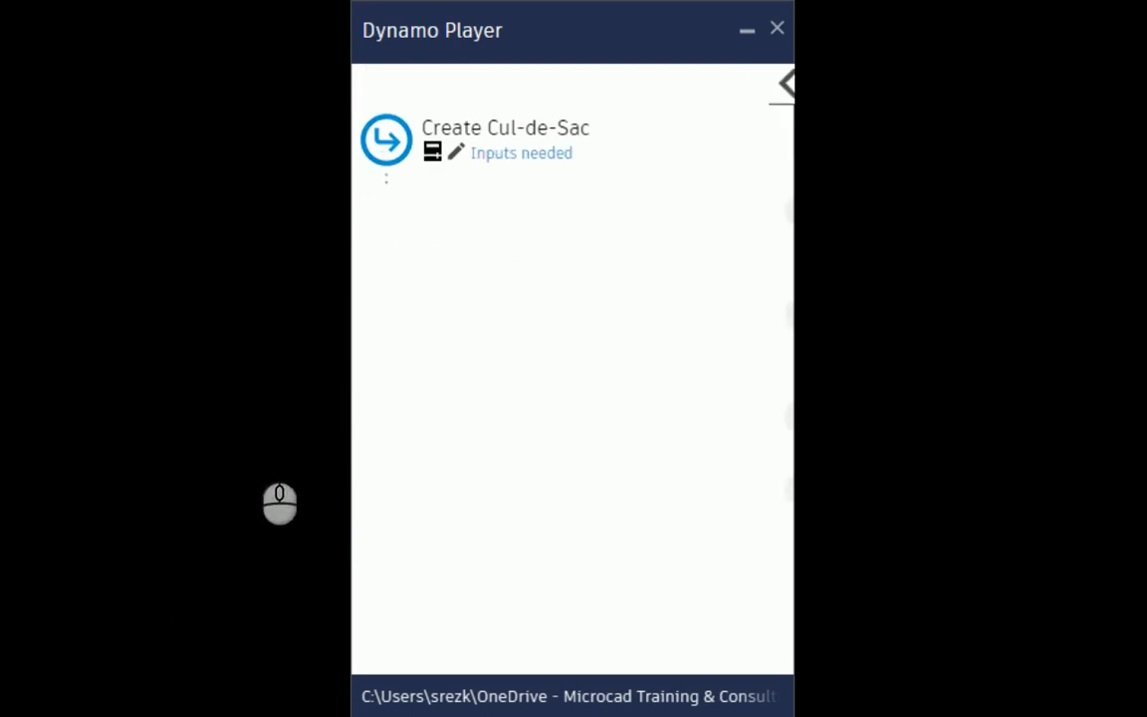
{"action": "left_click", "coordinate": [488, 237]}
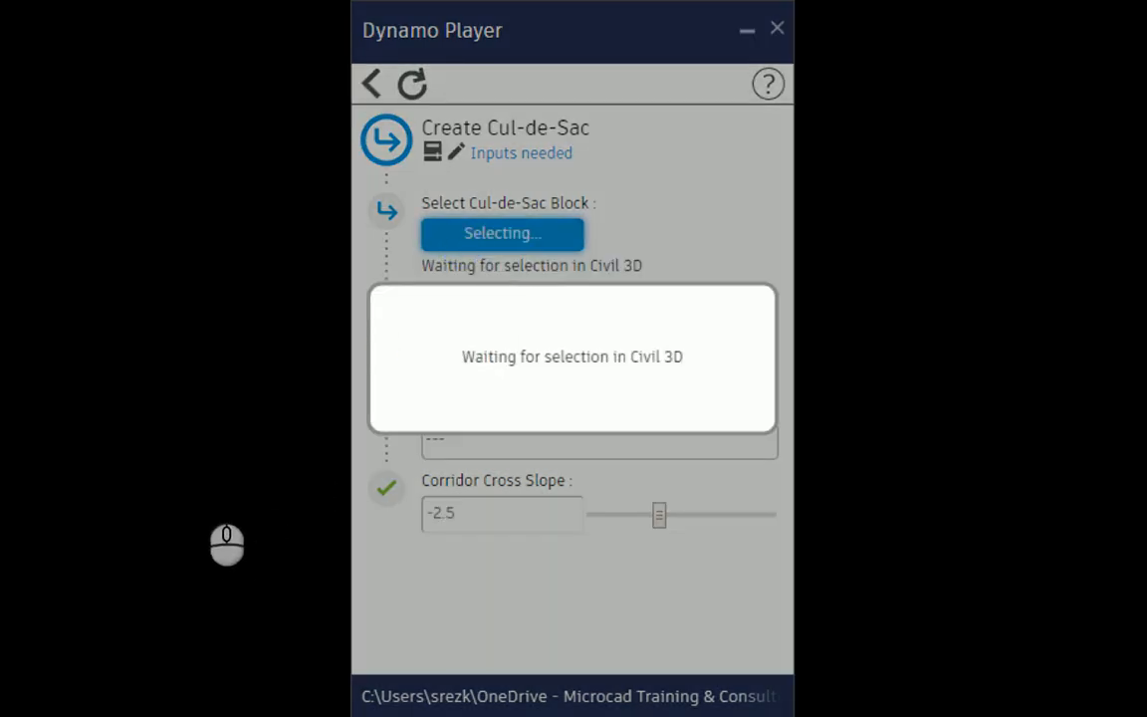
{"action": "left_click", "coordinate": [204, 499]}
{"action": "left_click", "coordinate": [488, 336]}
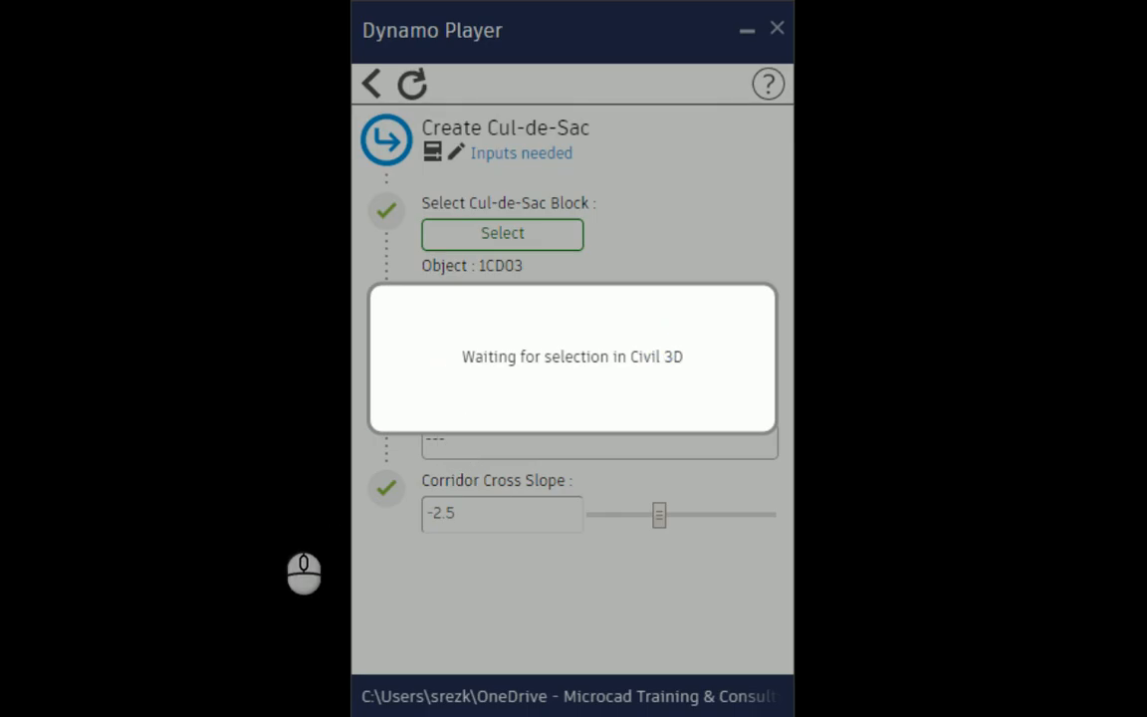
{"action": "left_click", "coordinate": [239, 540]}
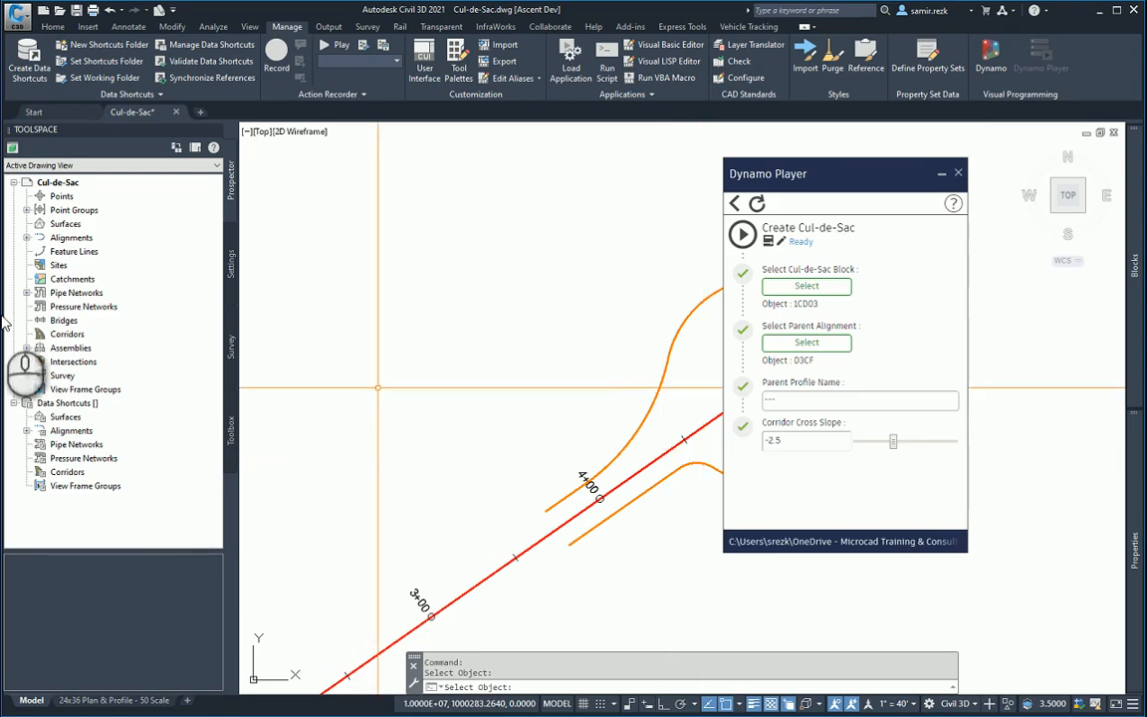
Find the profile listed under Parent Alignment and enter its name, Center Profile, as the script's Parent Profile Name.
{"action": "left_click", "coordinate": [26, 238]}
{"action": "left_click", "coordinate": [40, 251]}
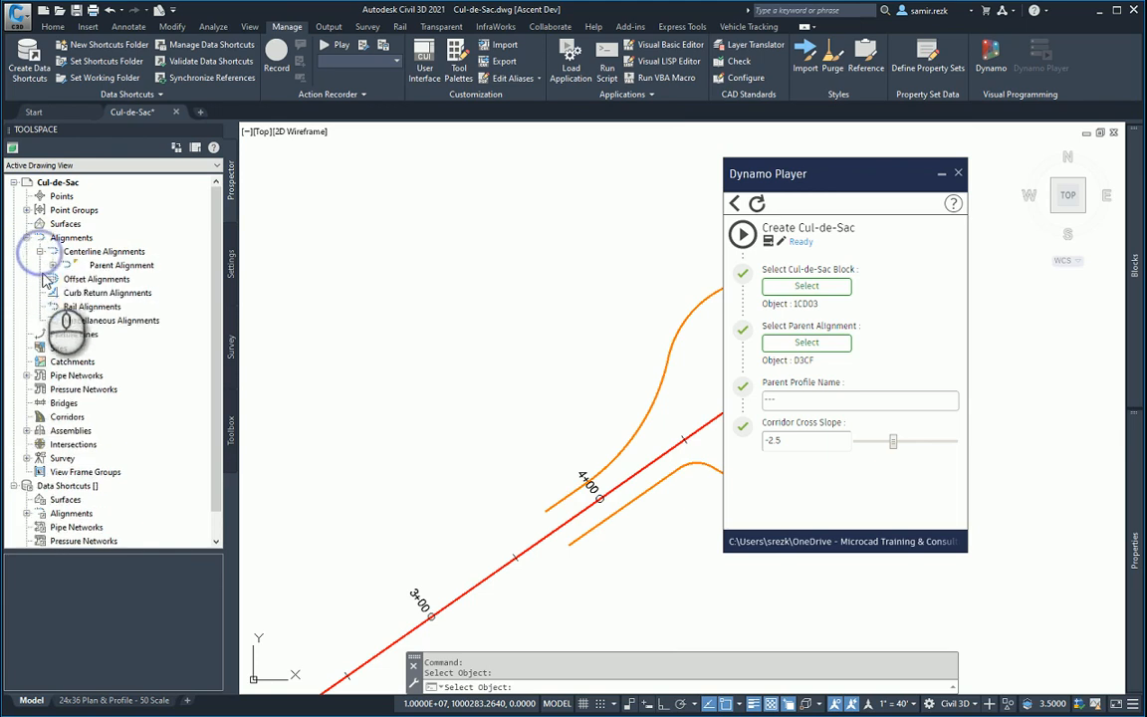
{"action": "left_click", "coordinate": [53, 265]}
{"action": "left_click", "coordinate": [65, 294]}
{"action": "left_click", "coordinate": [128, 311]}
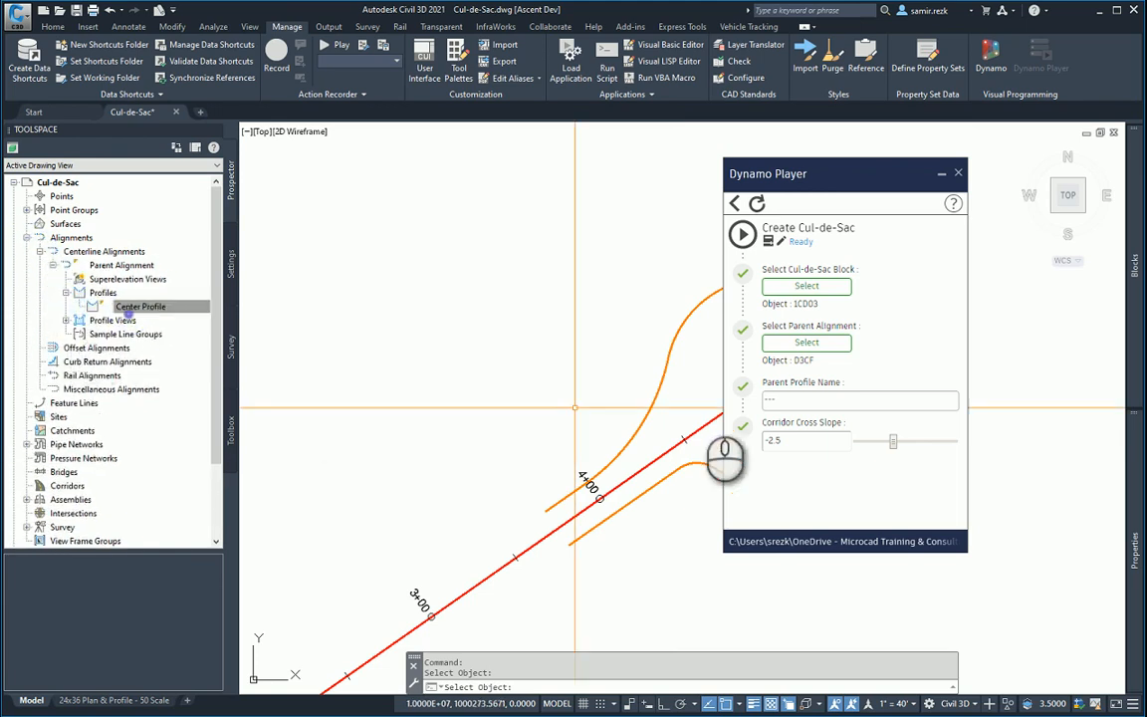
{"action": "double_click", "coordinate": [771, 399]}
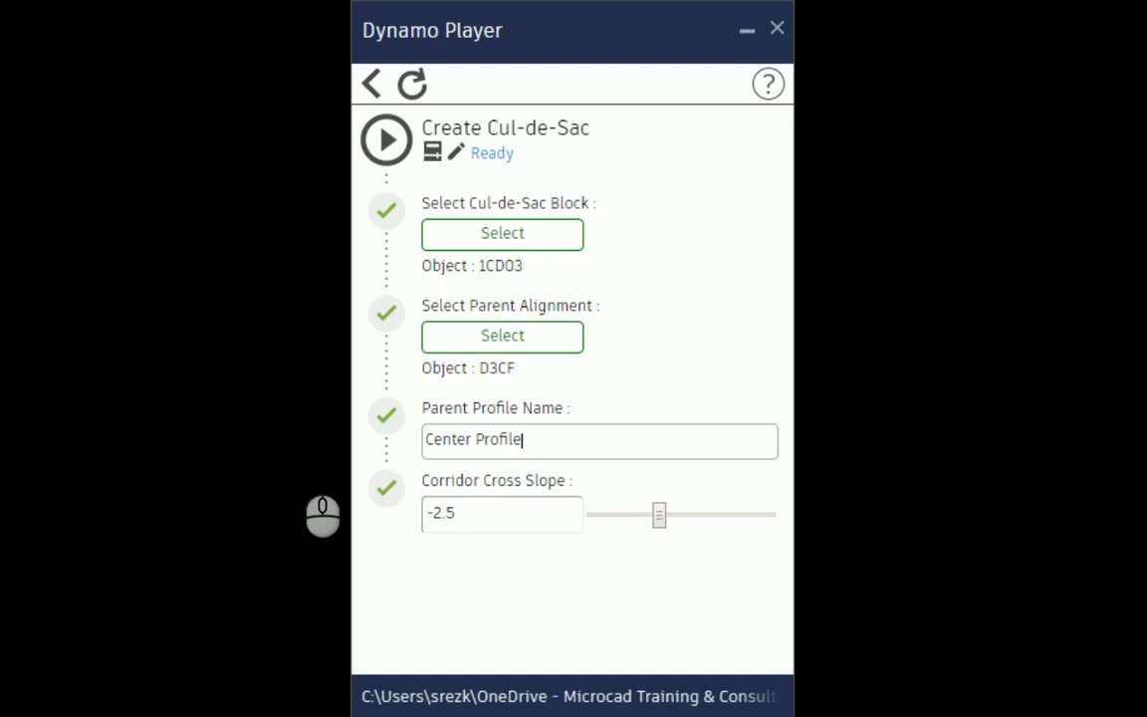
Set the Corridor Cross Slope to -3 and run the Create Cul-de-Sac script.
{"action": "double_click", "coordinate": [498, 515]}
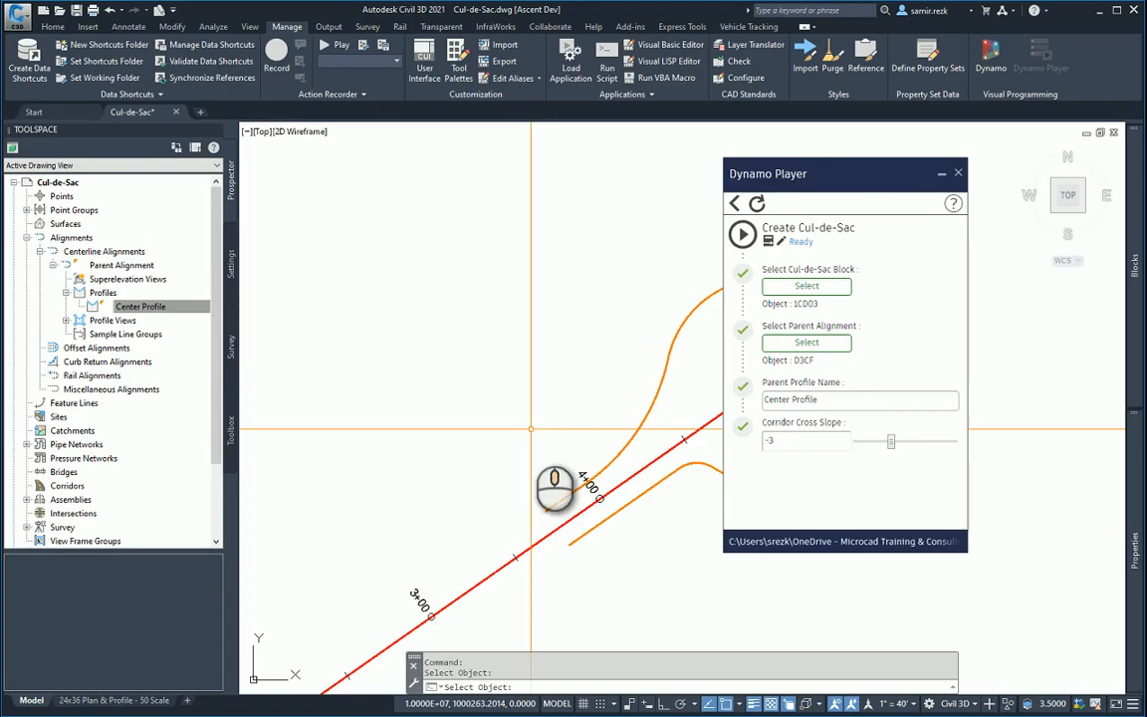
{"action": "middle_click_drag", "start_coordinate": [573, 423], "coordinate": [416, 444]}
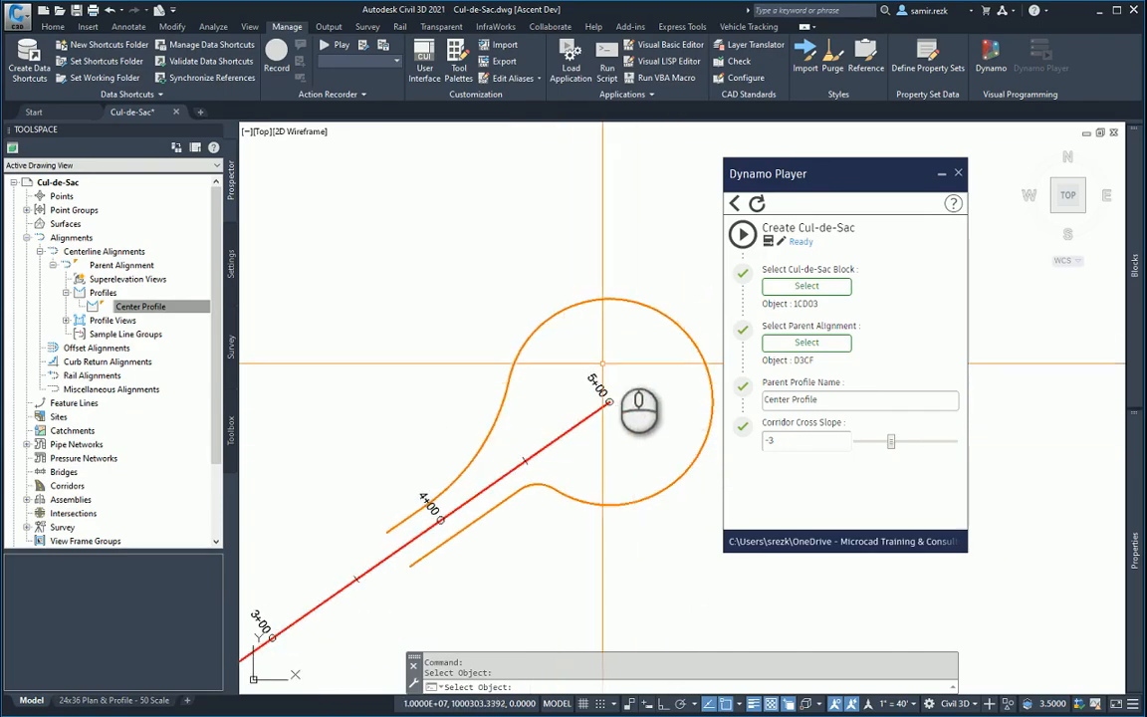
{"action": "left_click", "coordinate": [743, 234]}
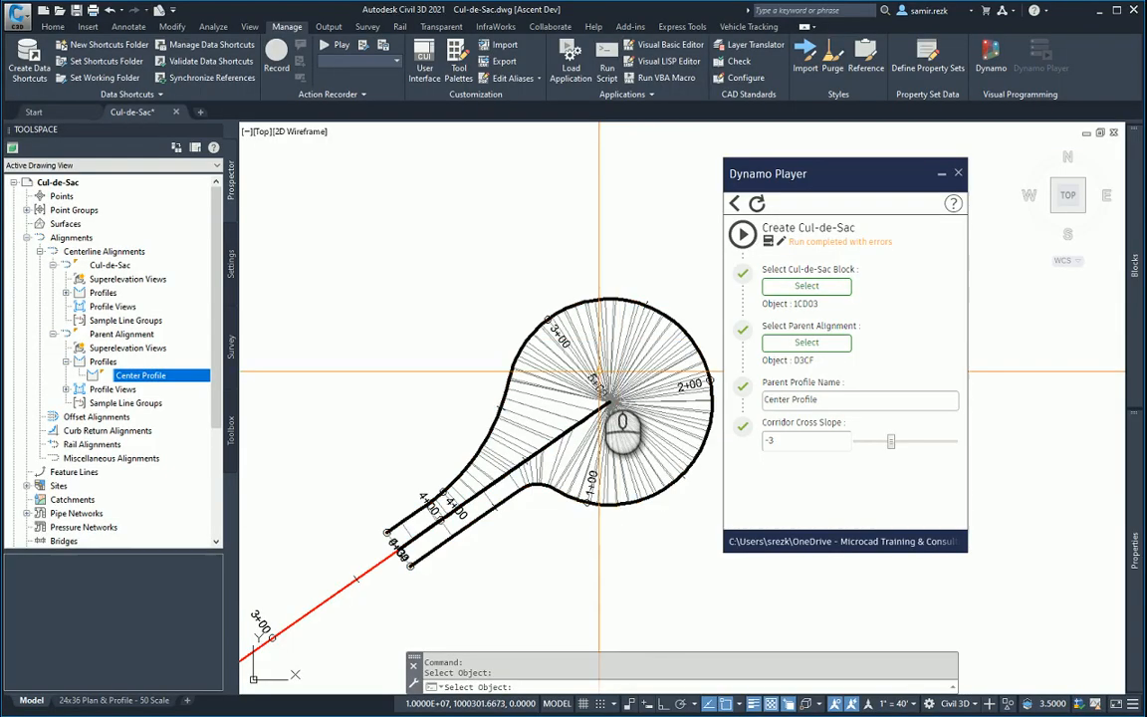
{"action": "scroll", "coordinate": [624, 355], "scroll_direction": "up", "scroll_amount": 5}
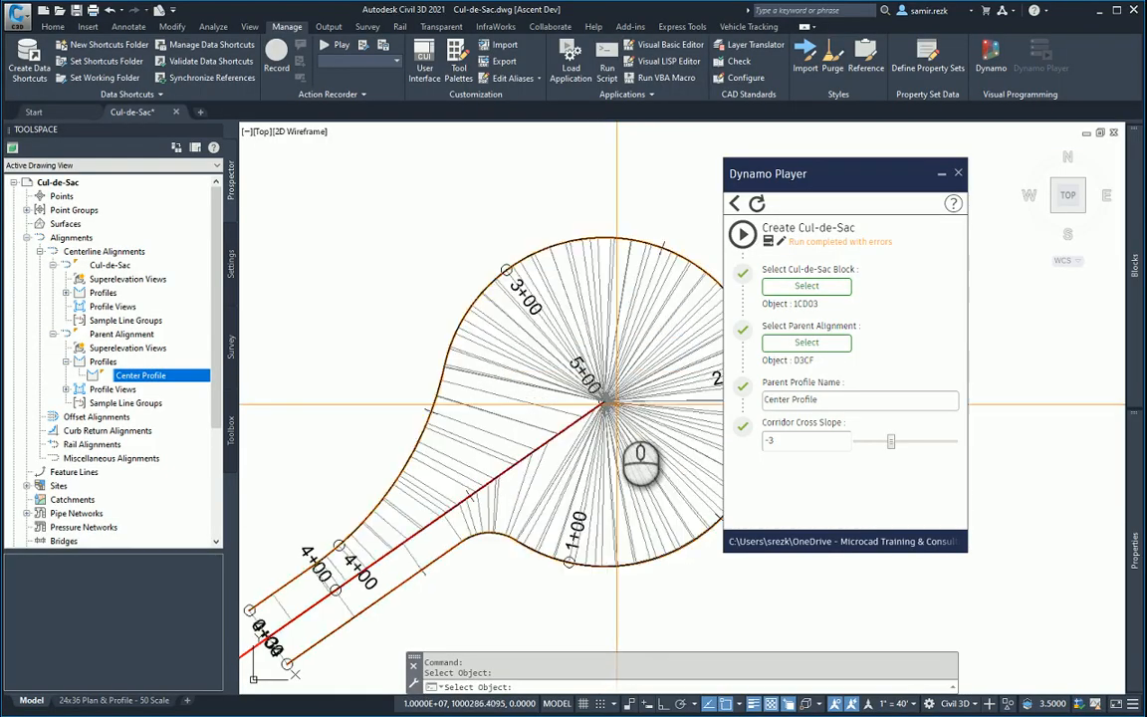
Inspect the generated cul-de-sac corridor in 3D in the Object Viewer, then close the viewer.
{"action": "left_click", "coordinate": [543, 470]}
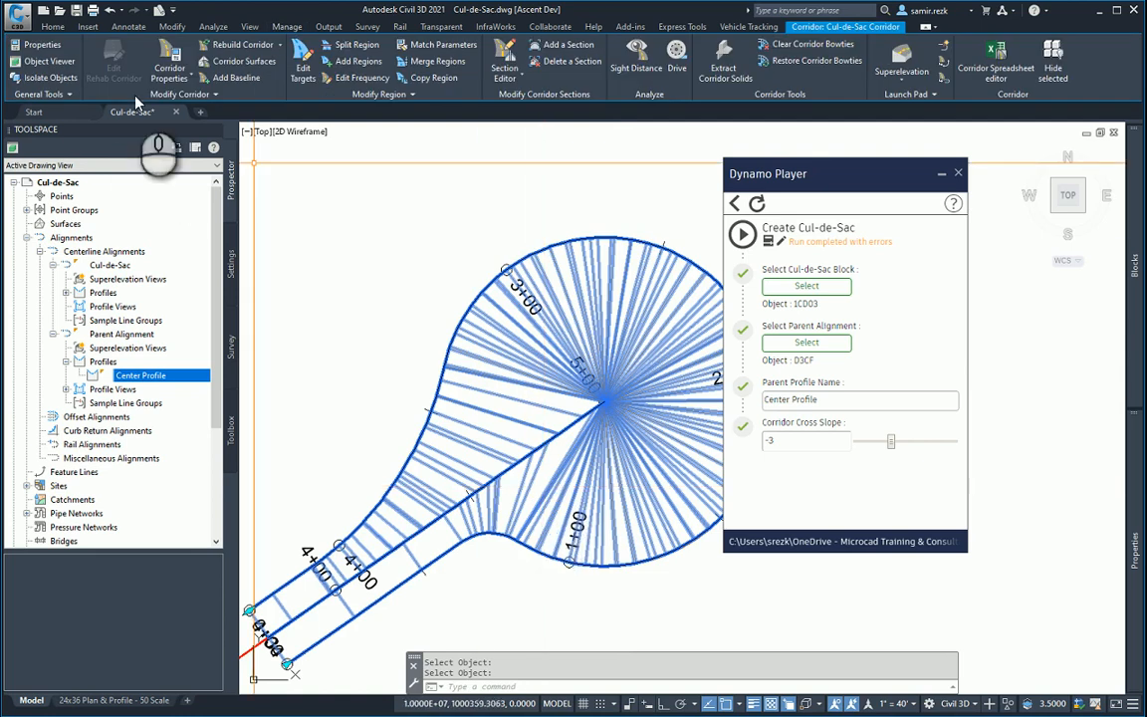
{"action": "left_click", "coordinate": [66, 61]}
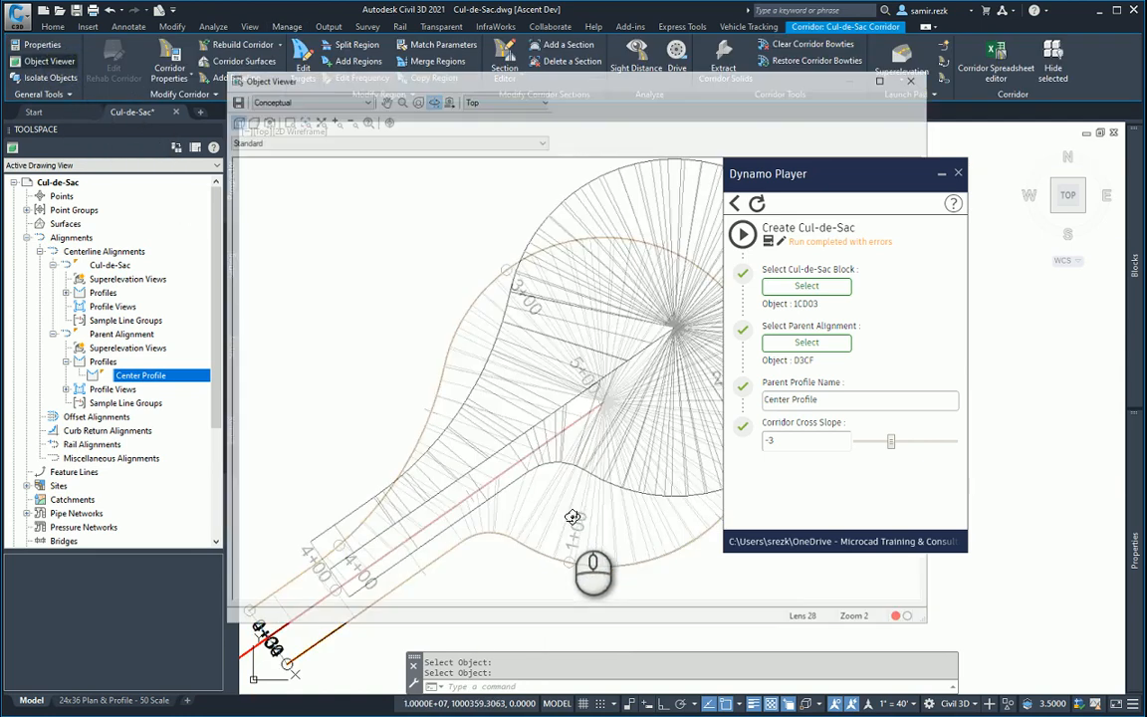
{"action": "scroll", "coordinate": [597, 418], "scroll_direction": "up", "scroll_amount": 5}
{"action": "mouse_move", "coordinate": [533, 476]}
{"action": "middle_mouse_down", "text": "shift"}
{"action": "mouse_move", "coordinate": [522, 519]}
{"action": "mouse_move", "coordinate": [639, 391]}
{"action": "mouse_move", "coordinate": [652, 339]}
{"action": "mouse_move", "coordinate": [616, 388]}
{"action": "mouse_move", "coordinate": [555, 374]}
{"action": "mouse_move", "coordinate": [416, 493]}
{"action": "middle_mouse_up", "text": "shift"}
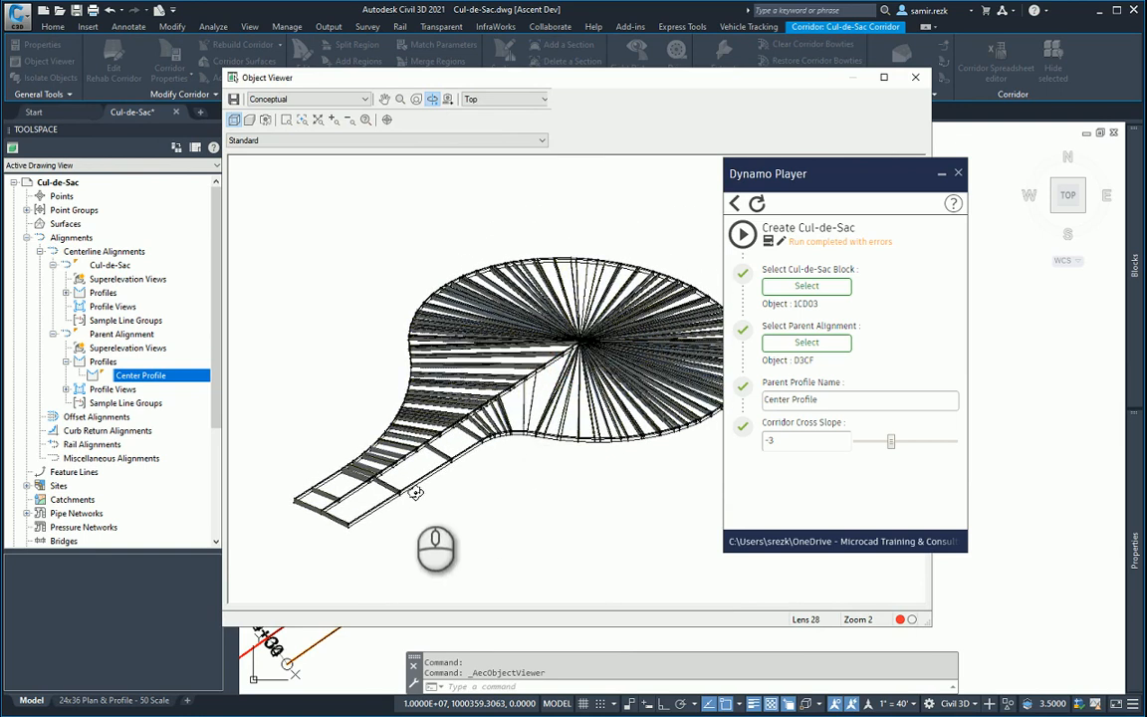
{"action": "left_click", "coordinate": [915, 79]}
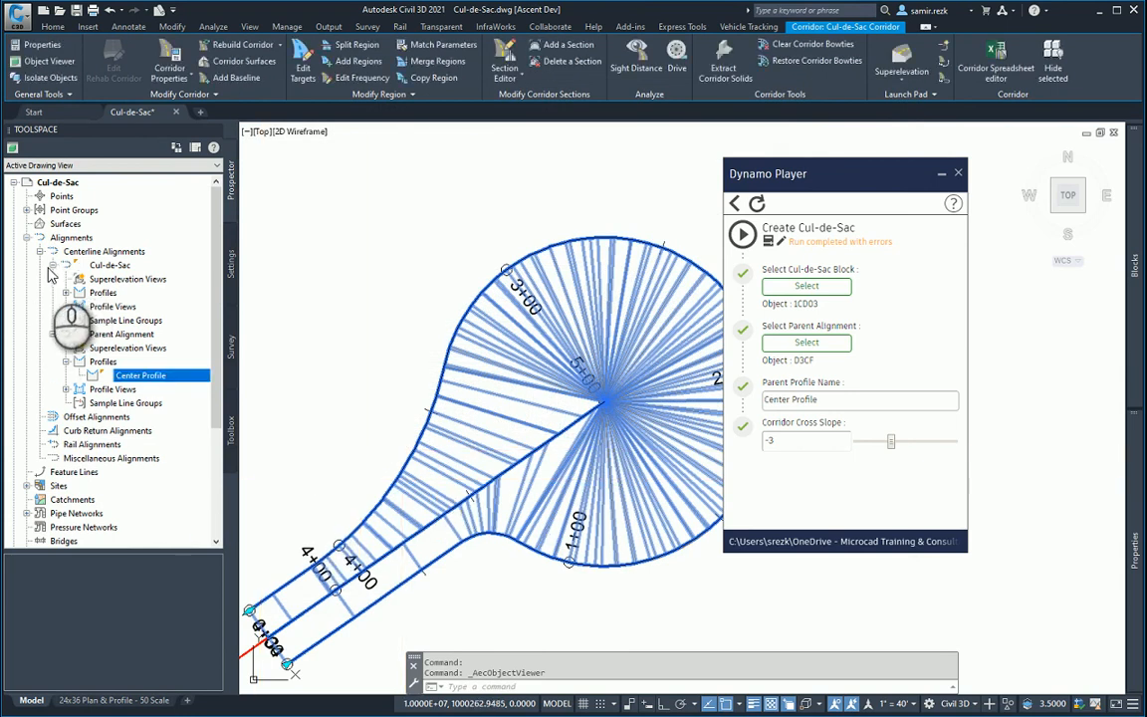
Locate the generated Cul-de-Sac alignment, its Cul-de-Sac Profile and the Cul-de-Sac Corridor in the drawing's object tree.
{"action": "left_click", "coordinate": [105, 265]}
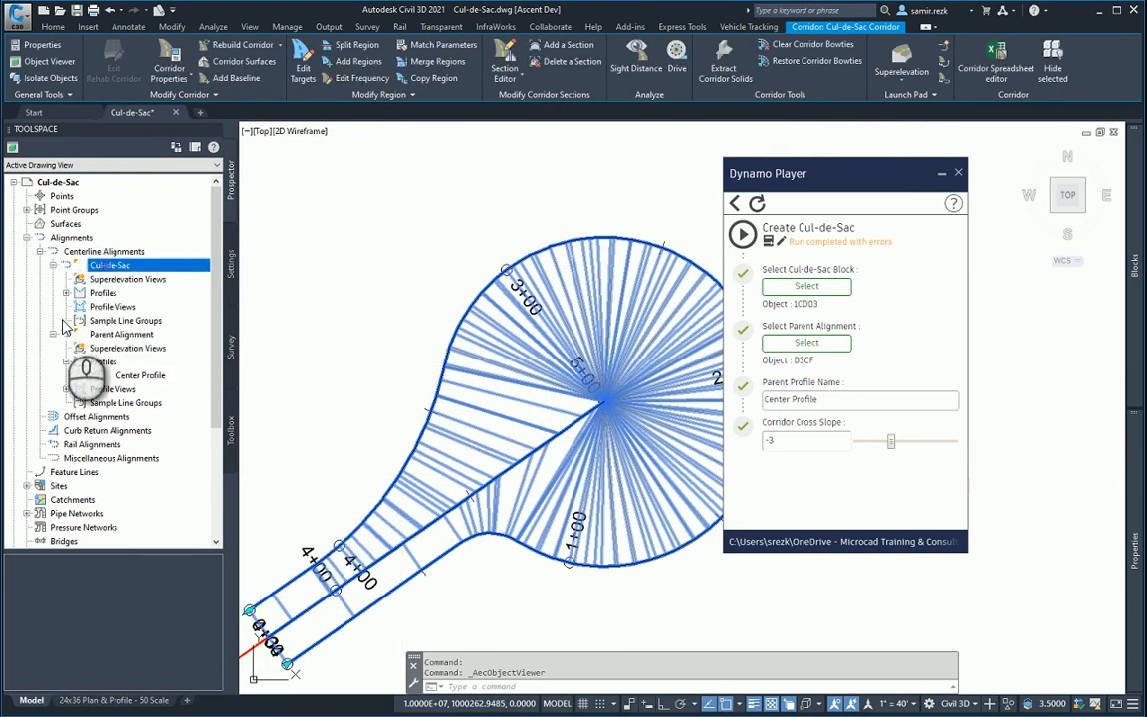
{"action": "left_click", "coordinate": [65, 292]}
{"action": "left_click", "coordinate": [145, 307]}
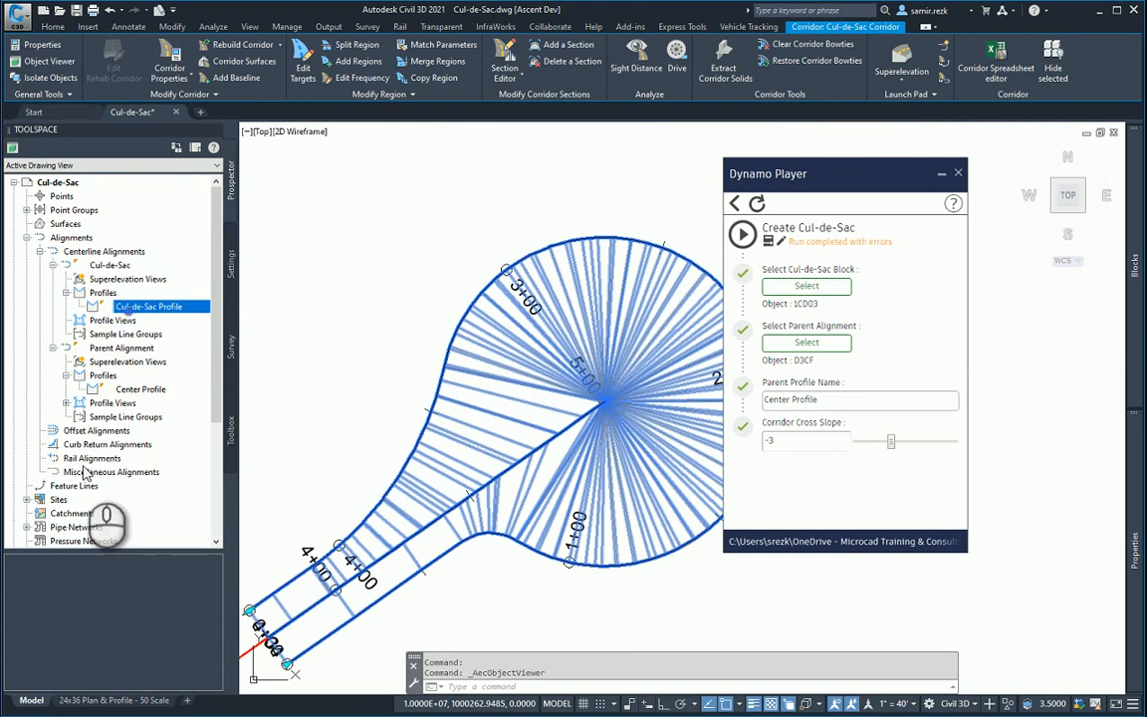
{"action": "scroll", "coordinate": [75, 413], "scroll_direction": "down", "scroll_amount": 2}
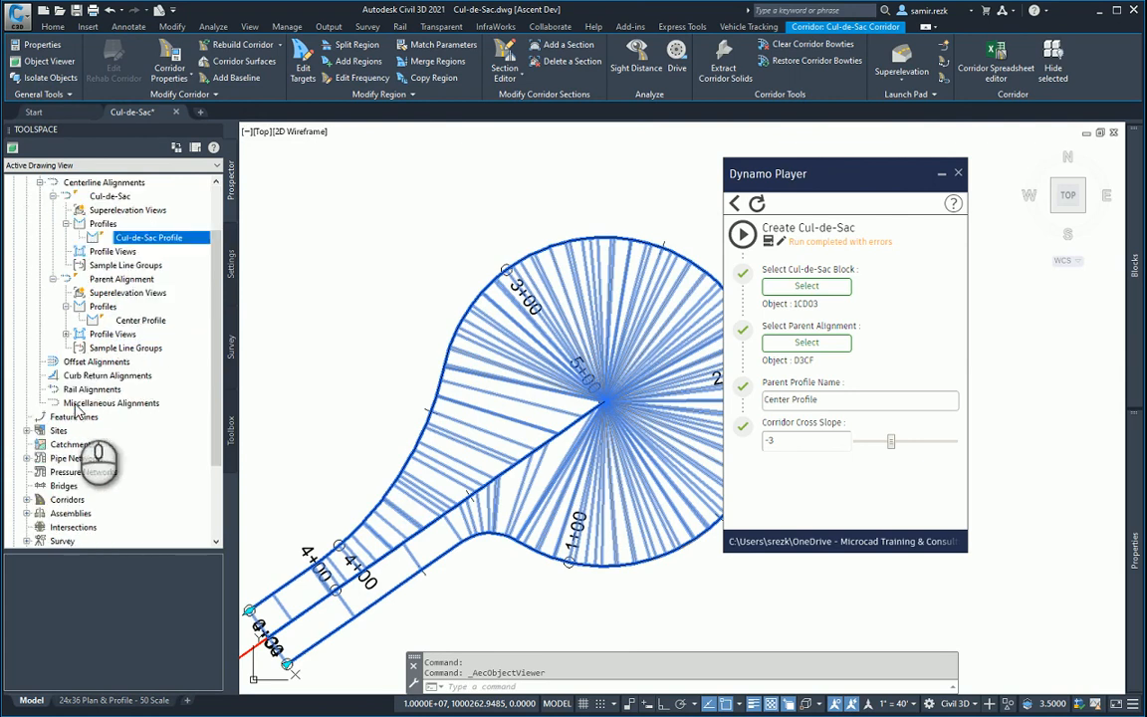
{"action": "scroll", "coordinate": [33, 456], "scroll_direction": "down", "scroll_amount": 2}
{"action": "left_click", "coordinate": [26, 431]}
{"action": "left_click", "coordinate": [100, 444]}
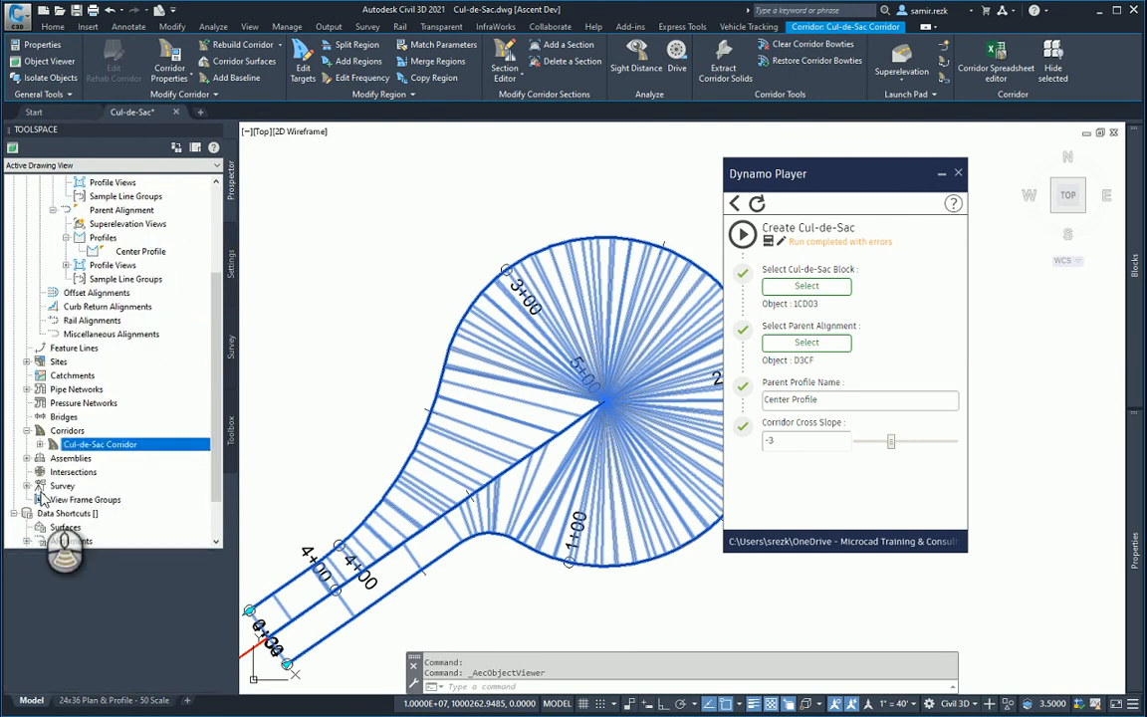
Find the Cul-de-Sac Assembly in the drawing's object tree and zoom to it in the drawing.
{"action": "scroll", "coordinate": [38, 468], "scroll_direction": "down", "scroll_amount": 2}
{"action": "left_click", "coordinate": [28, 402]}
{"action": "left_click", "coordinate": [104, 416]}
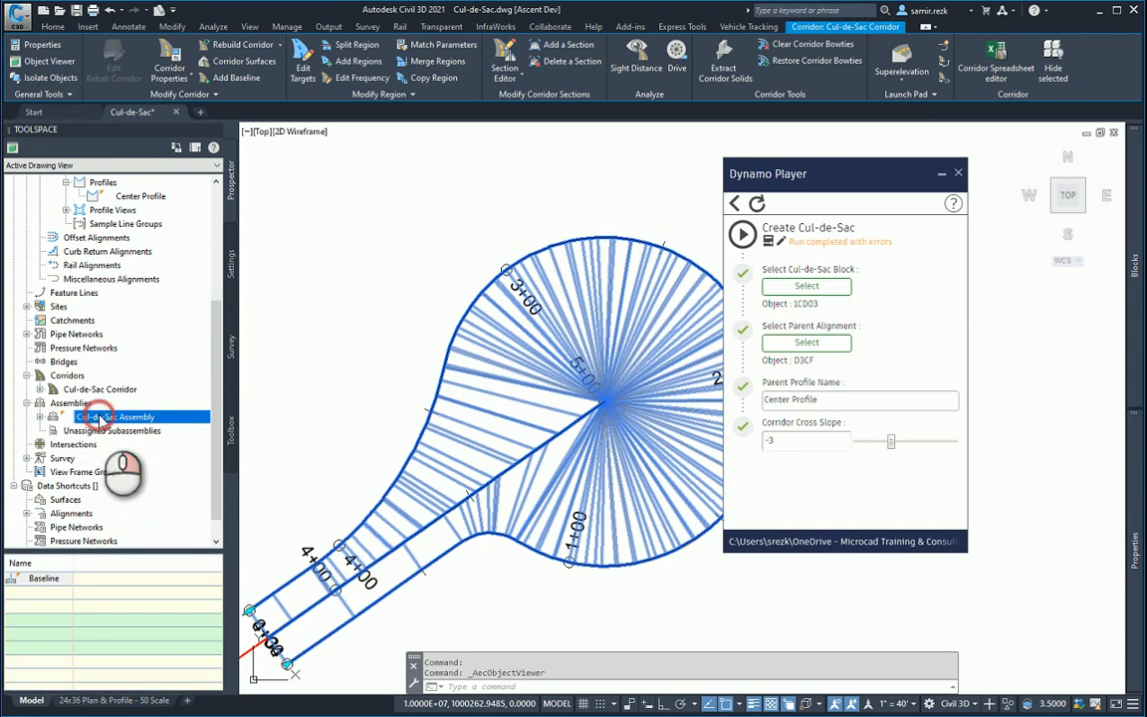
{"action": "right_click", "coordinate": [99, 418]}
{"action": "left_click", "coordinate": [157, 489]}
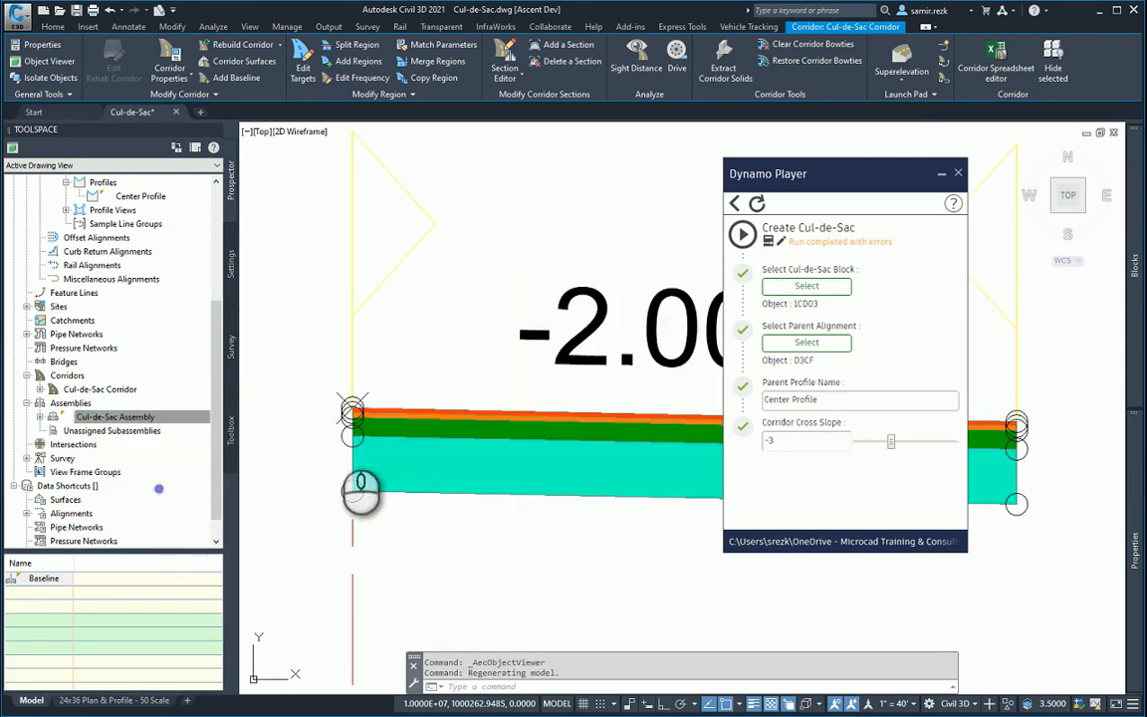
{"action": "scroll", "coordinate": [498, 458], "scroll_direction": "down", "scroll_amount": 4}
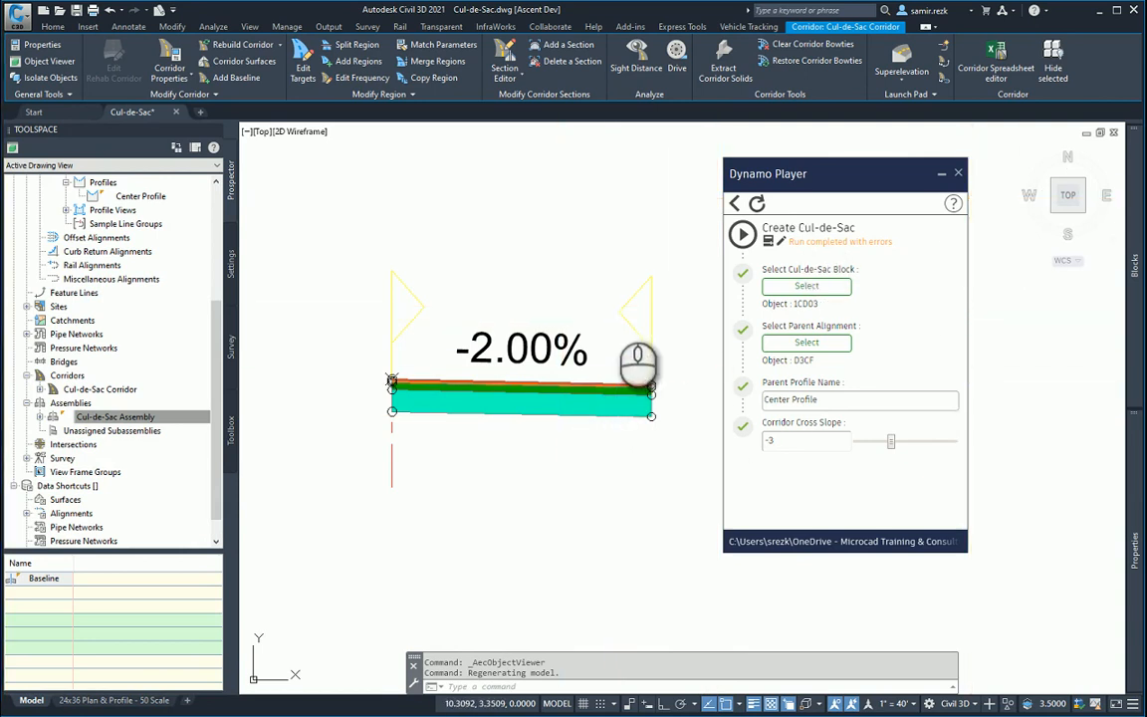
Undo the Create Cul-de-Sac script's run and open the recent Create Cul-de-Sac graph in Dynamo.
{"action": "type", "text": "undo"}
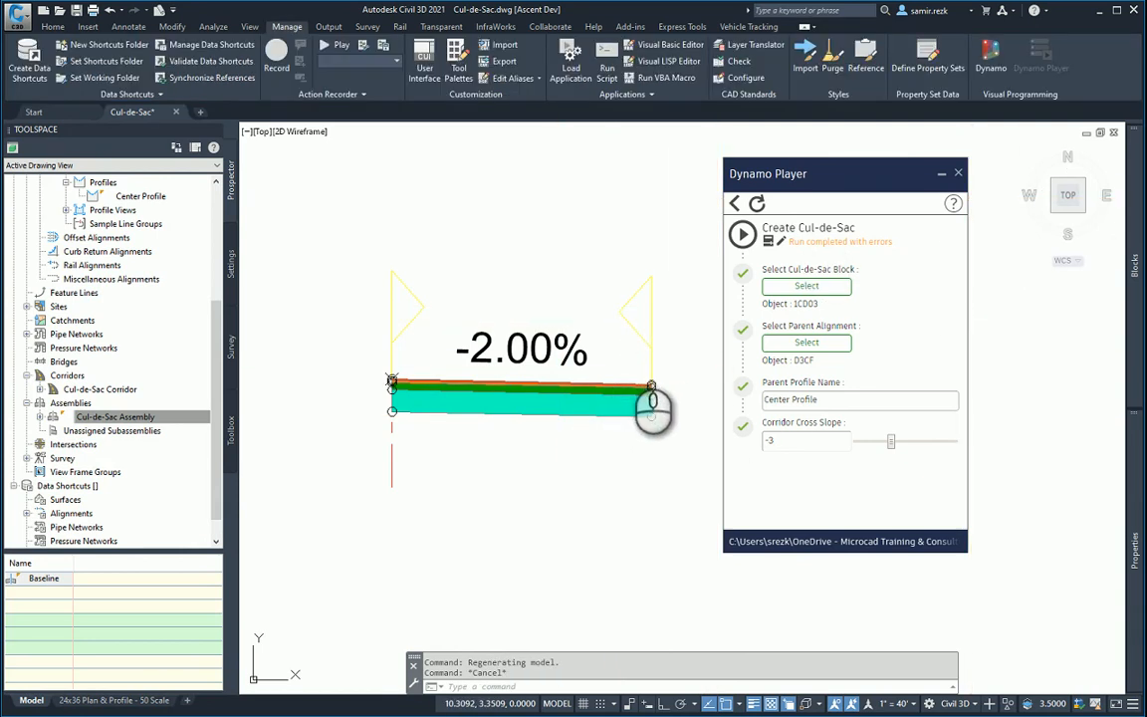
{"action": "key", "text": "Return"}
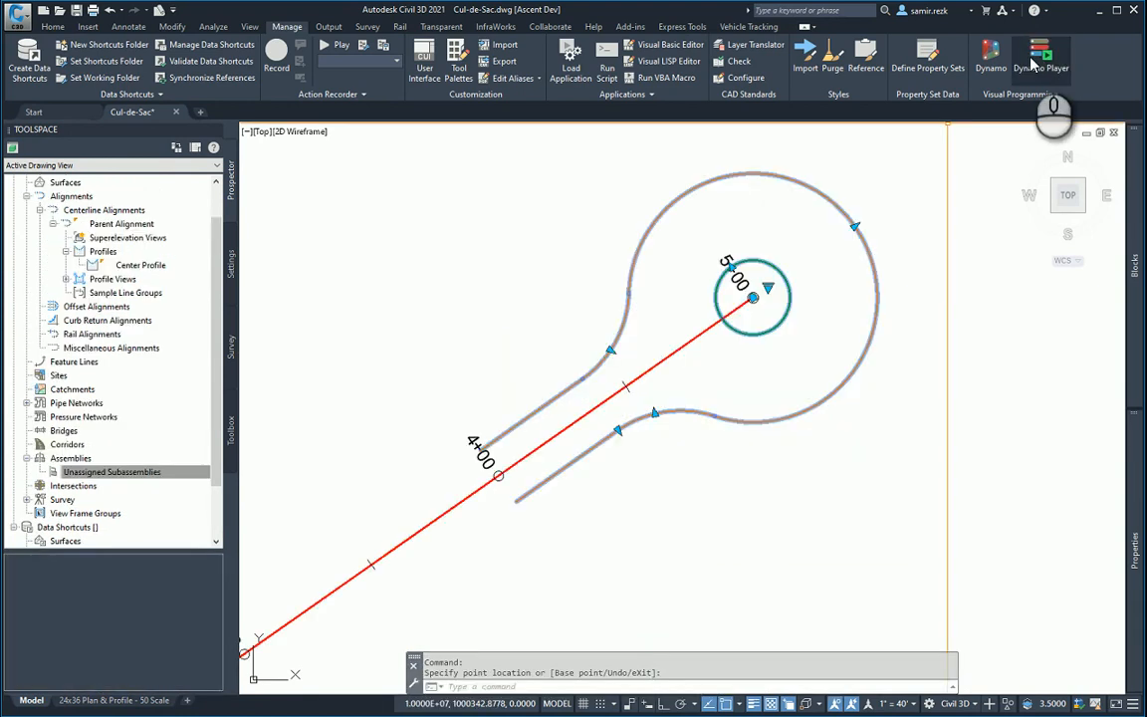
{"action": "left_click", "coordinate": [989, 62]}
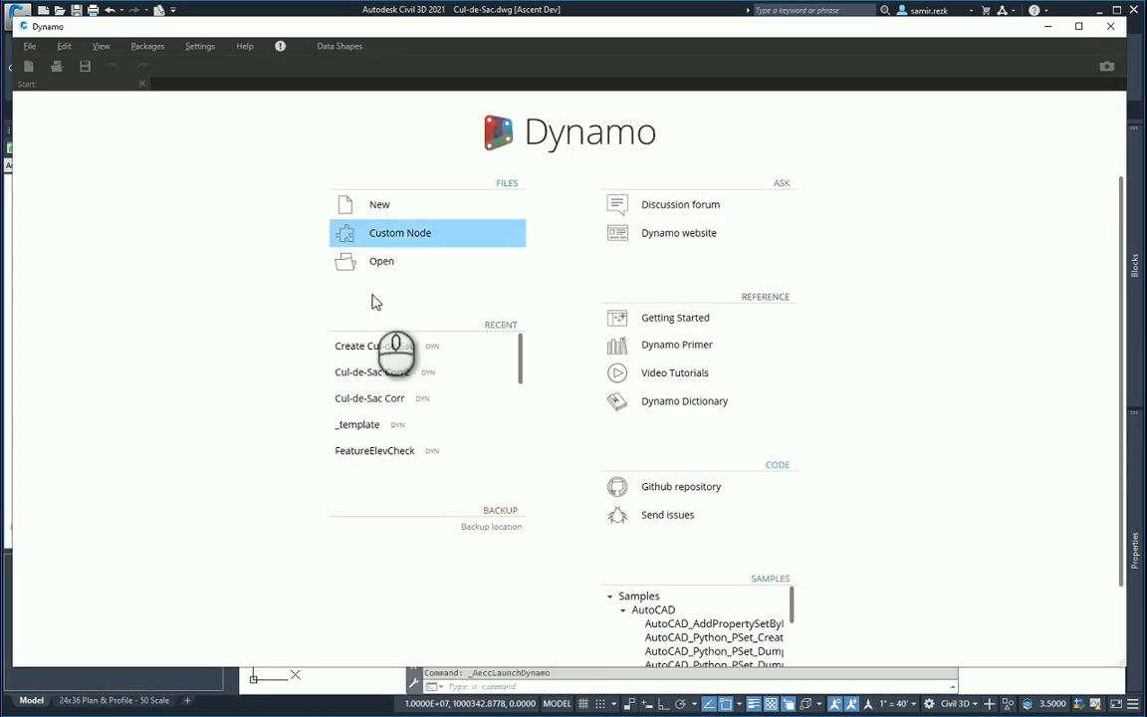
{"action": "left_click", "coordinate": [386, 349]}
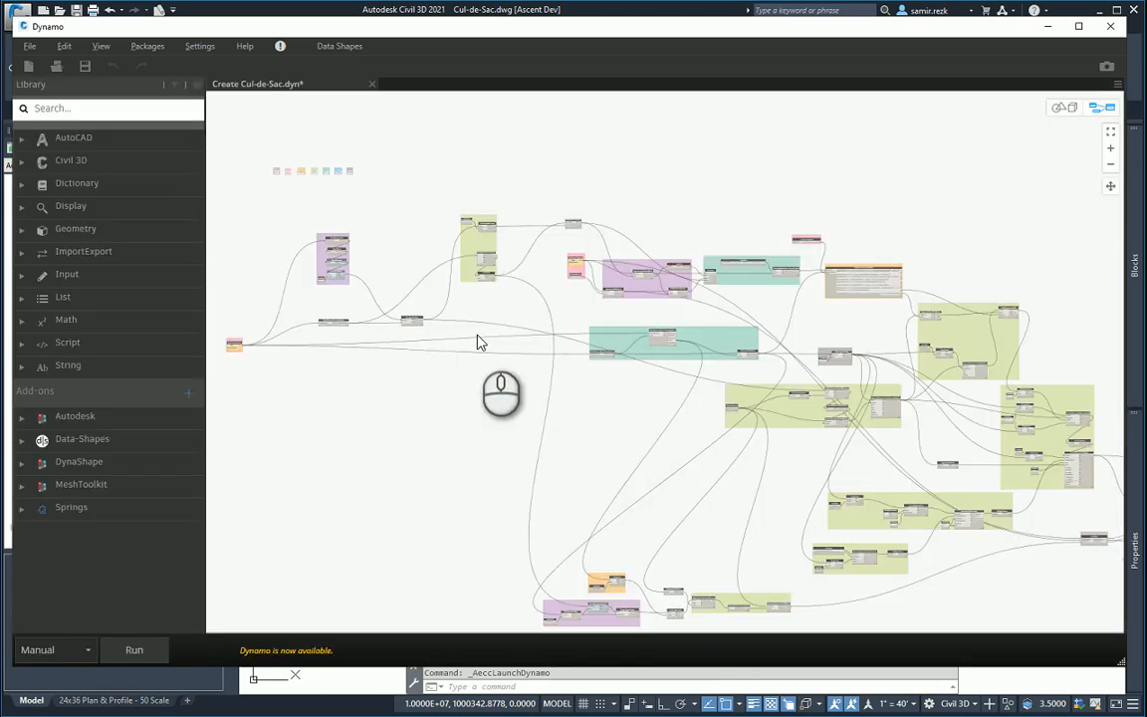
Narrow the Dynamo window to uncover the drawing and pick the cul-de-sac block for the Select Cul-de-Sac Block node.
{"action": "scroll", "coordinate": [277, 355], "scroll_direction": "up", "scroll_amount": 5}
{"action": "scroll", "coordinate": [376, 461], "scroll_direction": "up", "scroll_amount": 3}
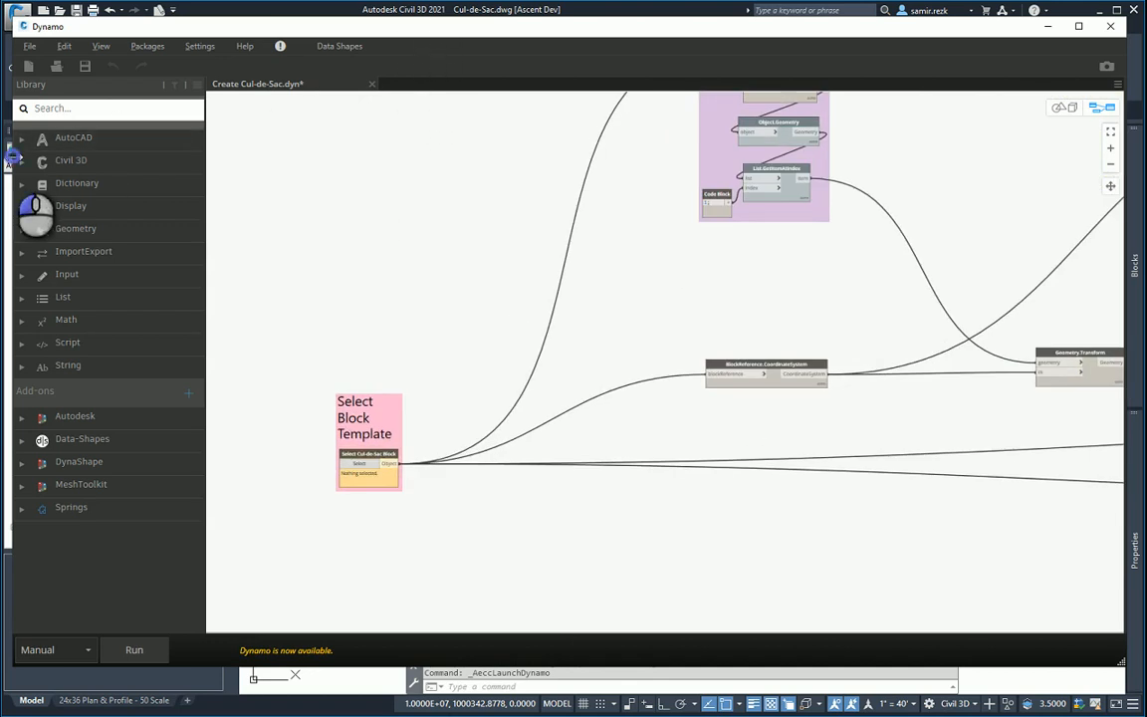
{"action": "left_click_drag", "start_coordinate": [13, 160], "coordinate": [496, 174]}
{"action": "left_click", "coordinate": [842, 464]}
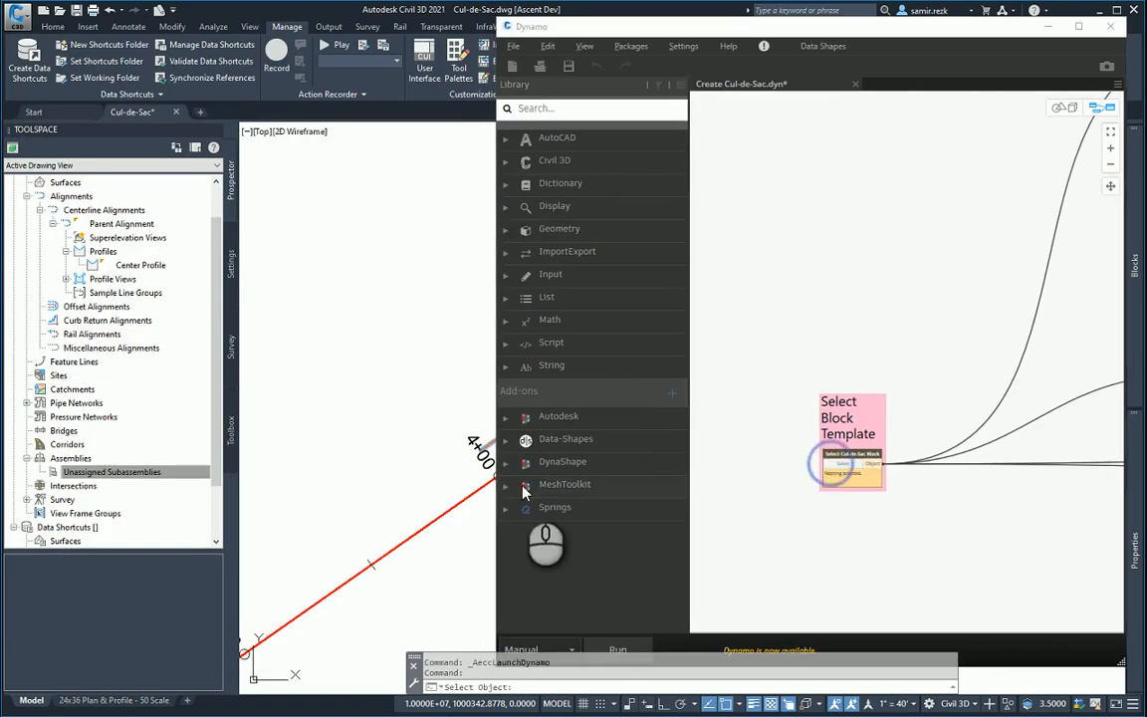
{"action": "middle_click_drag", "start_coordinate": [453, 403], "coordinate": [285, 422]}
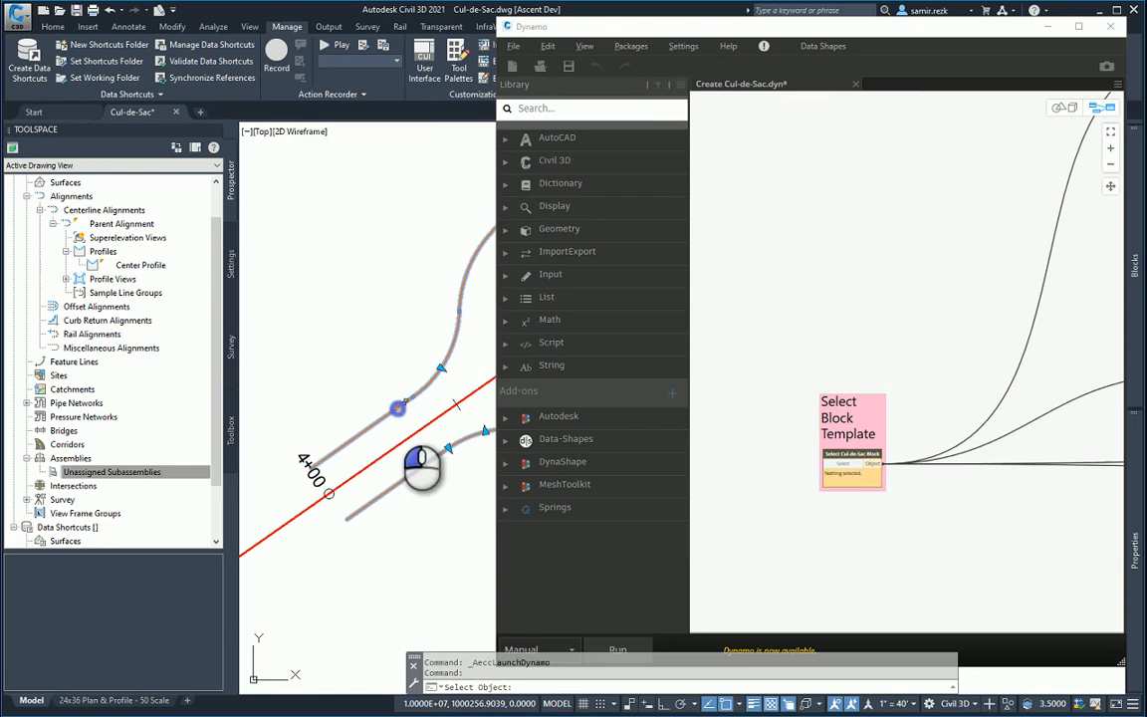
Examine the graph's Get Block Geometry and Get Critical Points groups, widening the Dynamo window for a fuller view.
{"action": "scroll", "coordinate": [960, 274], "scroll_direction": "down", "scroll_amount": 3}
{"action": "middle_click_drag", "start_coordinate": [960, 274], "coordinate": [779, 398]}
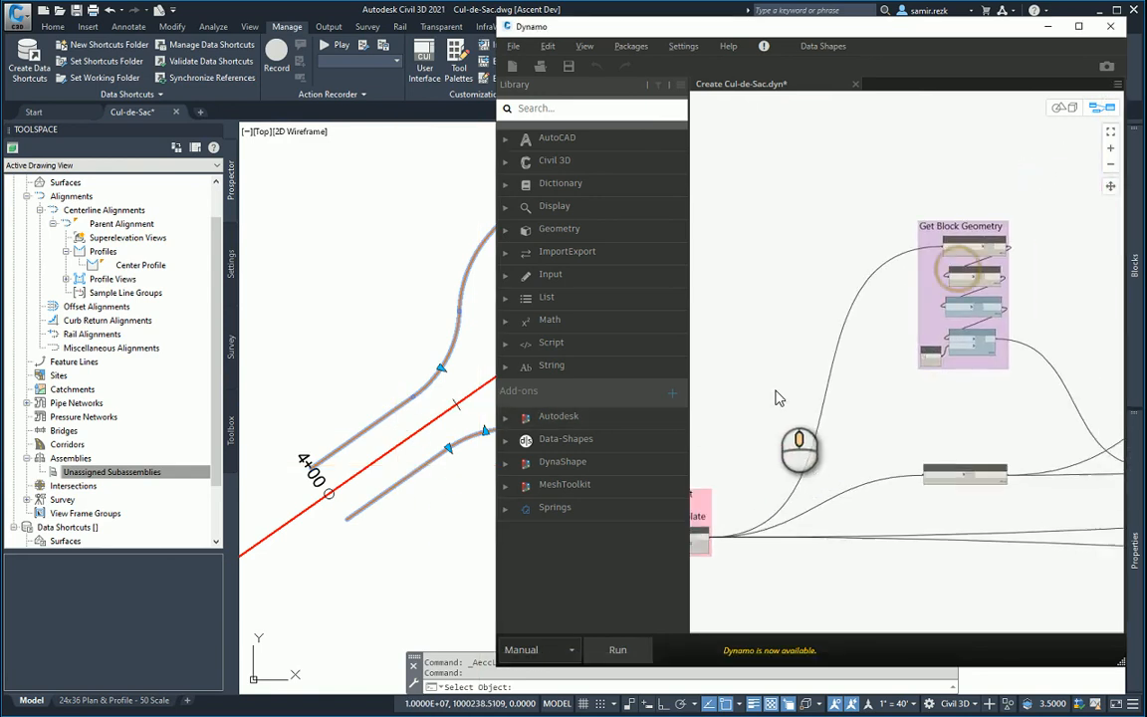
{"action": "scroll", "coordinate": [971, 269], "scroll_direction": "up", "scroll_amount": 3}
{"action": "middle_click_drag", "start_coordinate": [981, 435], "coordinate": [860, 310]}
{"action": "scroll", "coordinate": [859, 310], "scroll_direction": "down", "scroll_amount": 3}
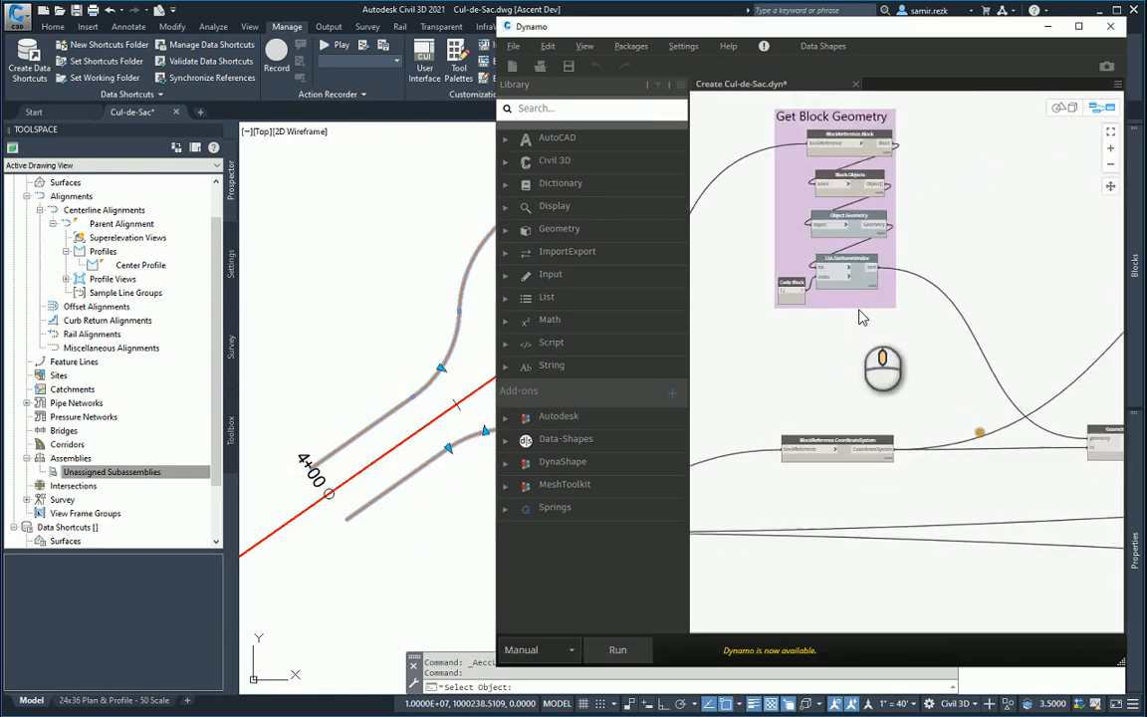
{"action": "middle_click_drag", "start_coordinate": [960, 350], "coordinate": [924, 355]}
{"action": "scroll", "coordinate": [1024, 396], "scroll_direction": "up", "scroll_amount": 1}
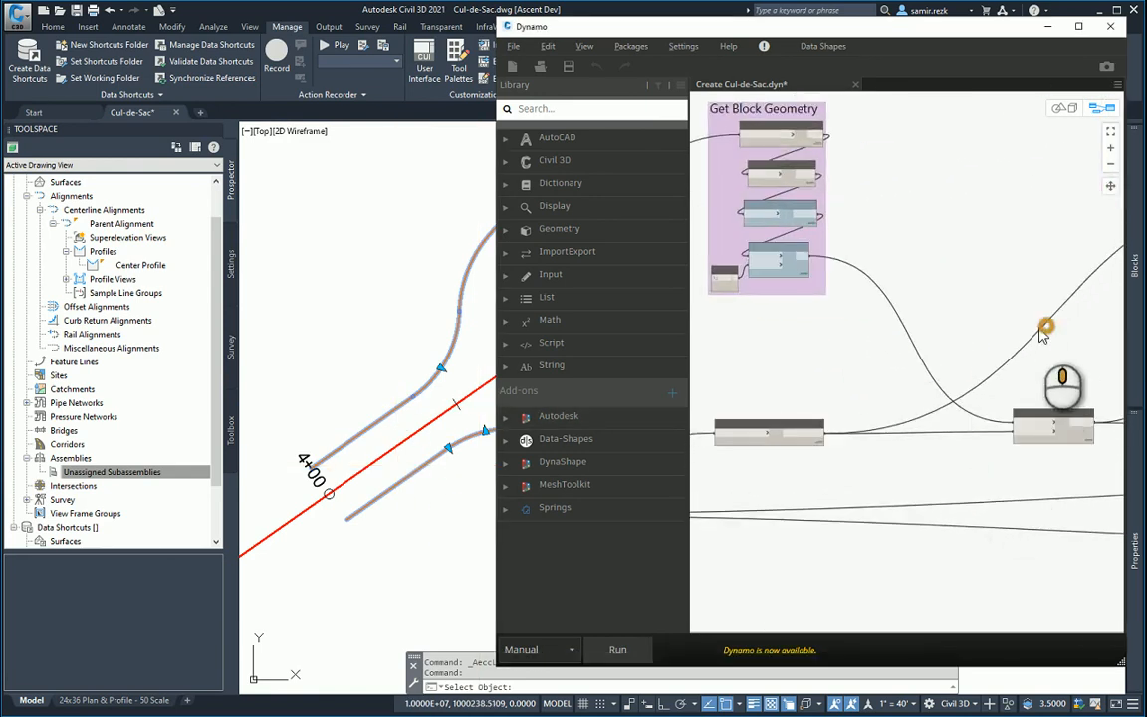
{"action": "middle_click_drag", "start_coordinate": [1044, 327], "coordinate": [824, 391]}
{"action": "scroll", "coordinate": [882, 350], "scroll_direction": "down", "scroll_amount": 2}
{"action": "scroll", "coordinate": [1018, 209], "scroll_direction": "up", "scroll_amount": 2}
{"action": "middle_click_drag", "start_coordinate": [1021, 218], "coordinate": [992, 223]}
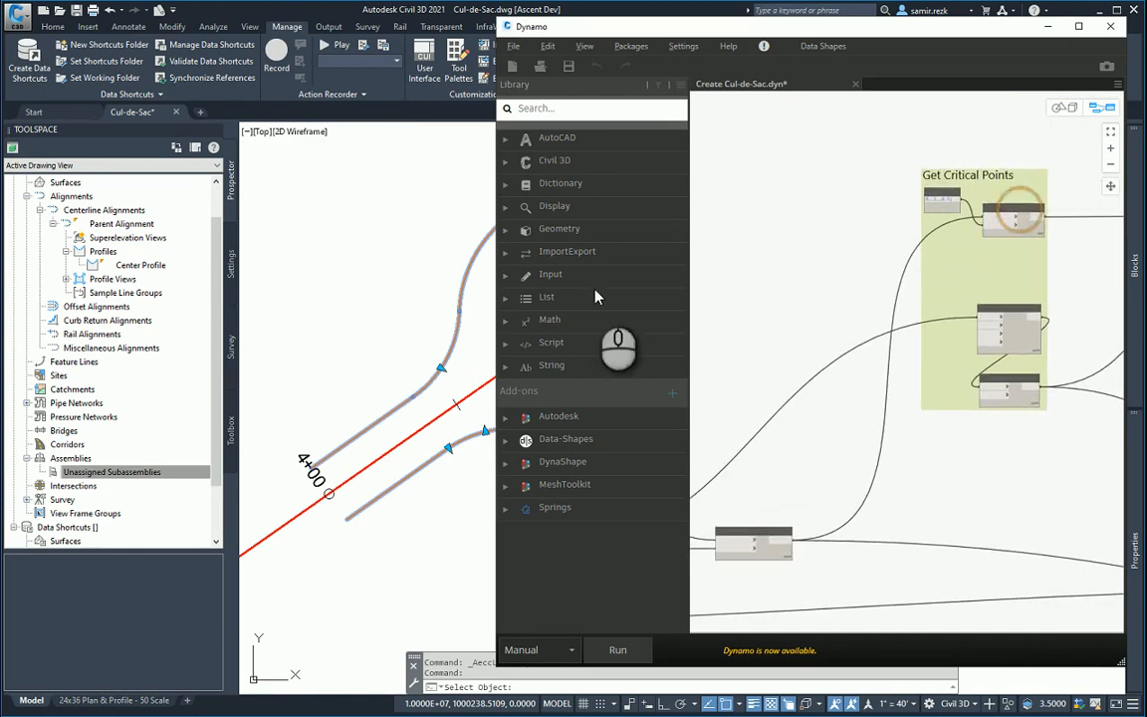
{"action": "left_click_drag", "start_coordinate": [493, 344], "coordinate": [263, 350]}
{"action": "scroll", "coordinate": [786, 289], "scroll_direction": "up", "scroll_amount": 2}
{"action": "middle_click_drag", "start_coordinate": [860, 261], "coordinate": [661, 275]}
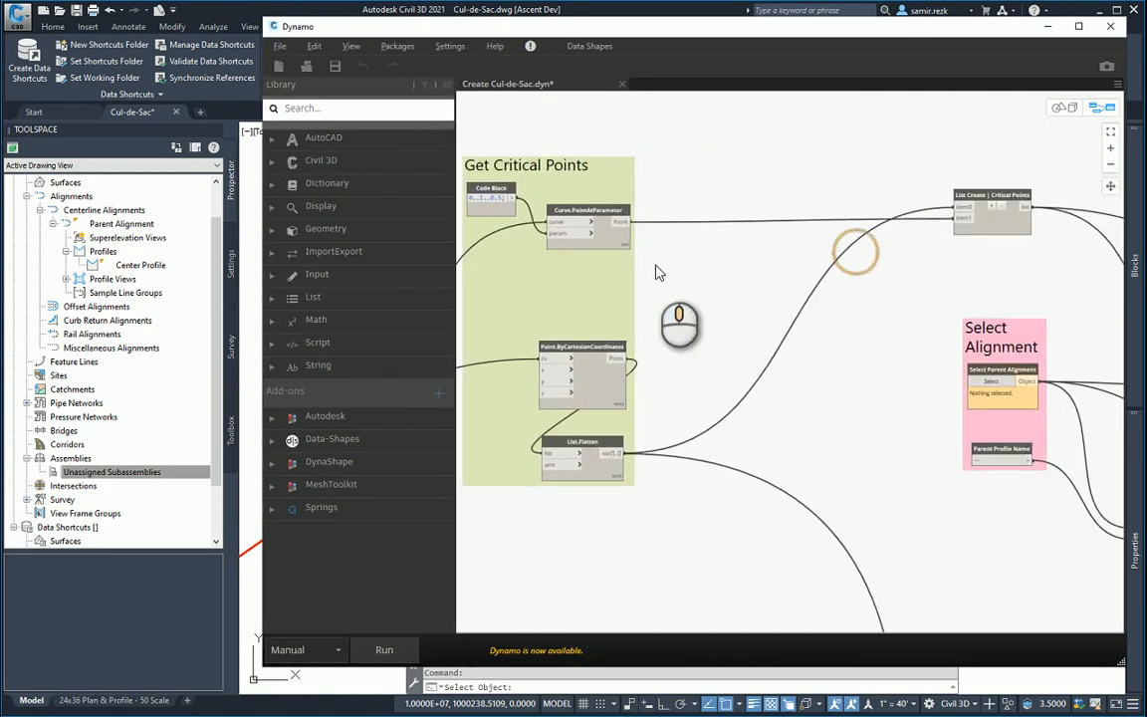
Pick the parent alignment in the drawing for the Select Parent Alignment node and set the Parent Profile Name to Center Profile.
{"action": "scroll", "coordinate": [889, 448], "scroll_direction": "down", "scroll_amount": 1}
{"action": "middle_click_drag", "start_coordinate": [901, 438], "coordinate": [756, 339]}
{"action": "middle_click_drag", "start_coordinate": [908, 305], "coordinate": [853, 291]}
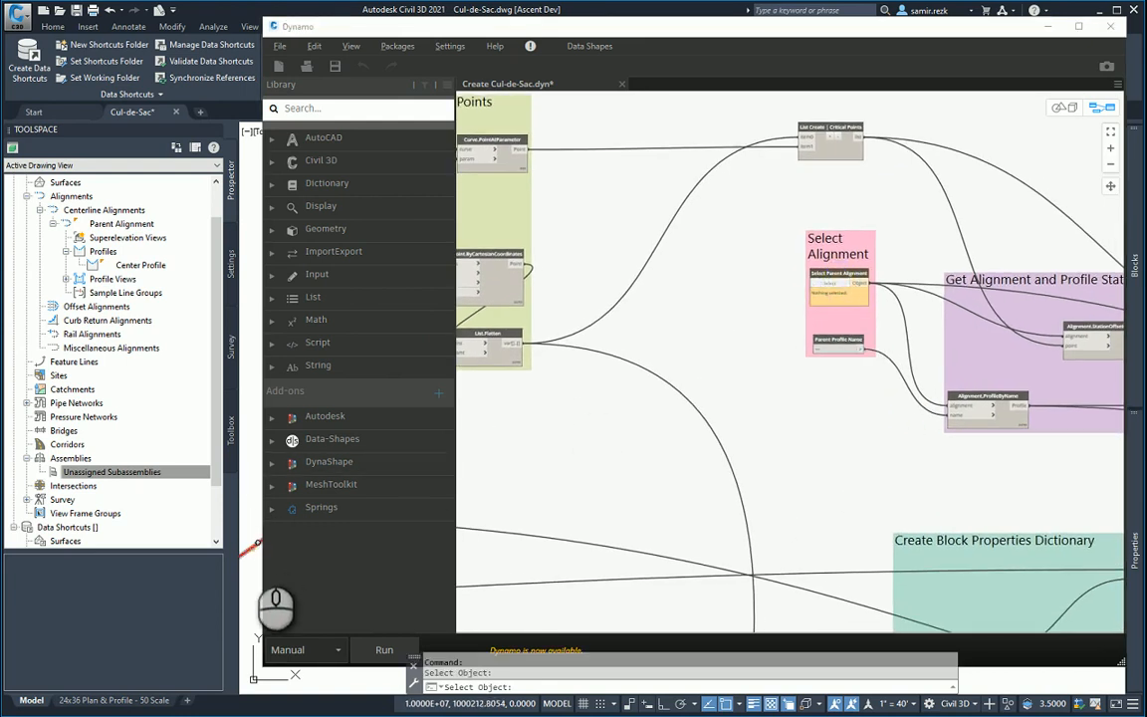
{"action": "left_click", "coordinate": [255, 548]}
{"action": "scroll", "coordinate": [866, 388], "scroll_direction": "up", "scroll_amount": 3}
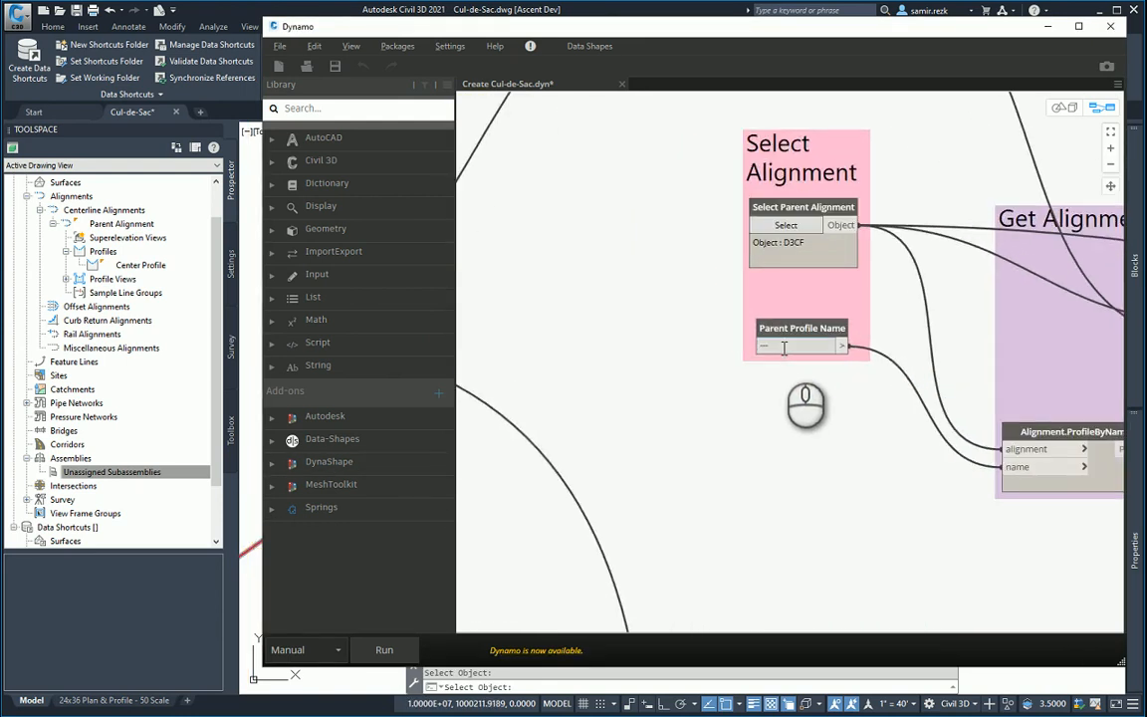
{"action": "left_click", "coordinate": [783, 348]}
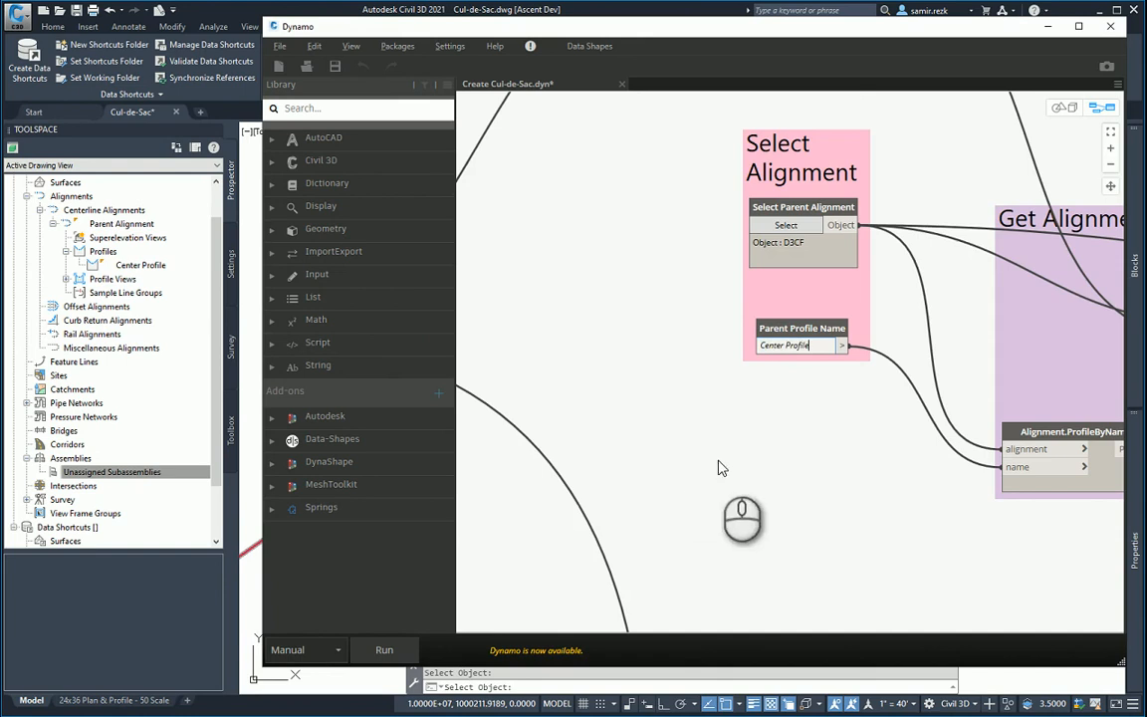
Examine the Get Alignment and Profile Station and Elev at Overlap group and the Create Block Properties Dictionary group.
{"action": "scroll", "coordinate": [785, 379], "scroll_direction": "down", "scroll_amount": 5}
{"action": "middle_click_drag", "start_coordinate": [892, 422], "coordinate": [594, 396]}
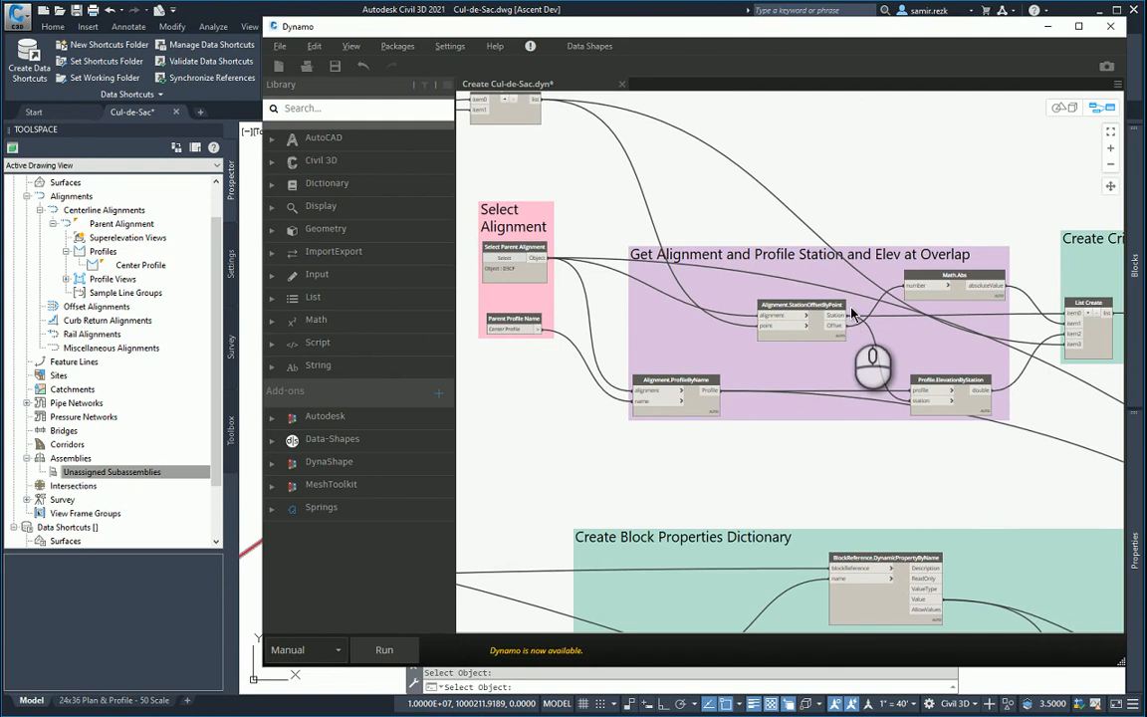
{"action": "middle_click_drag", "start_coordinate": [936, 323], "coordinate": [834, 277]}
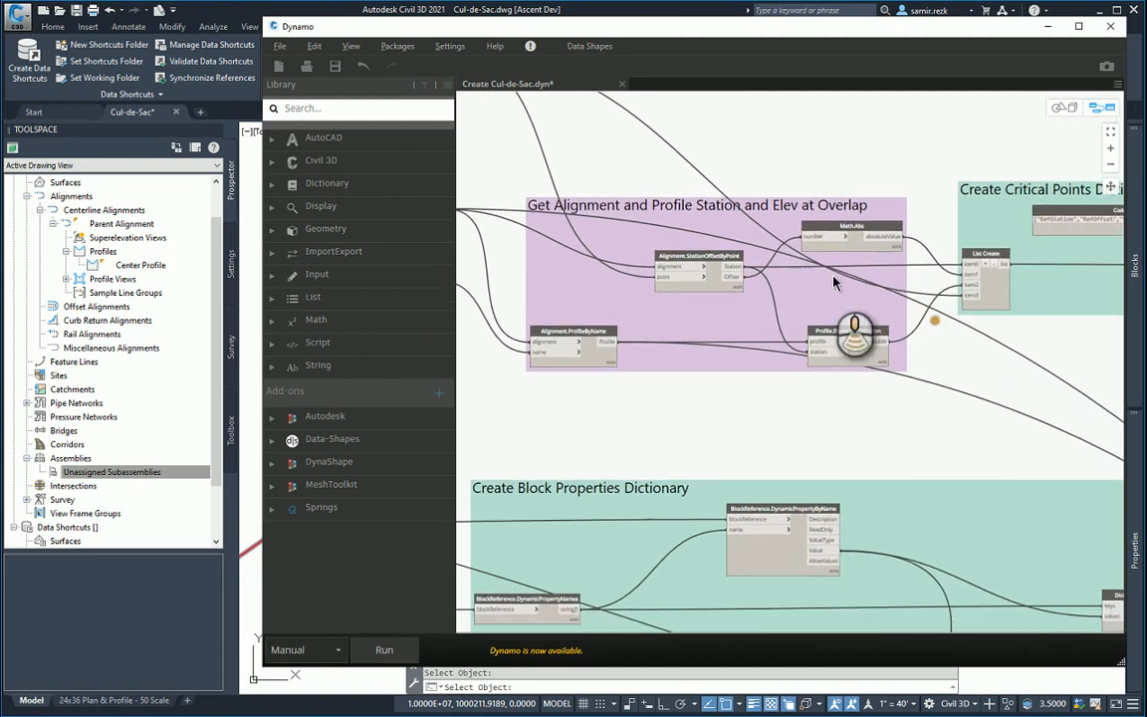
{"action": "scroll", "coordinate": [826, 356], "scroll_direction": "down", "scroll_amount": 2}
{"action": "middle_click_drag", "start_coordinate": [838, 418], "coordinate": [832, 330]}
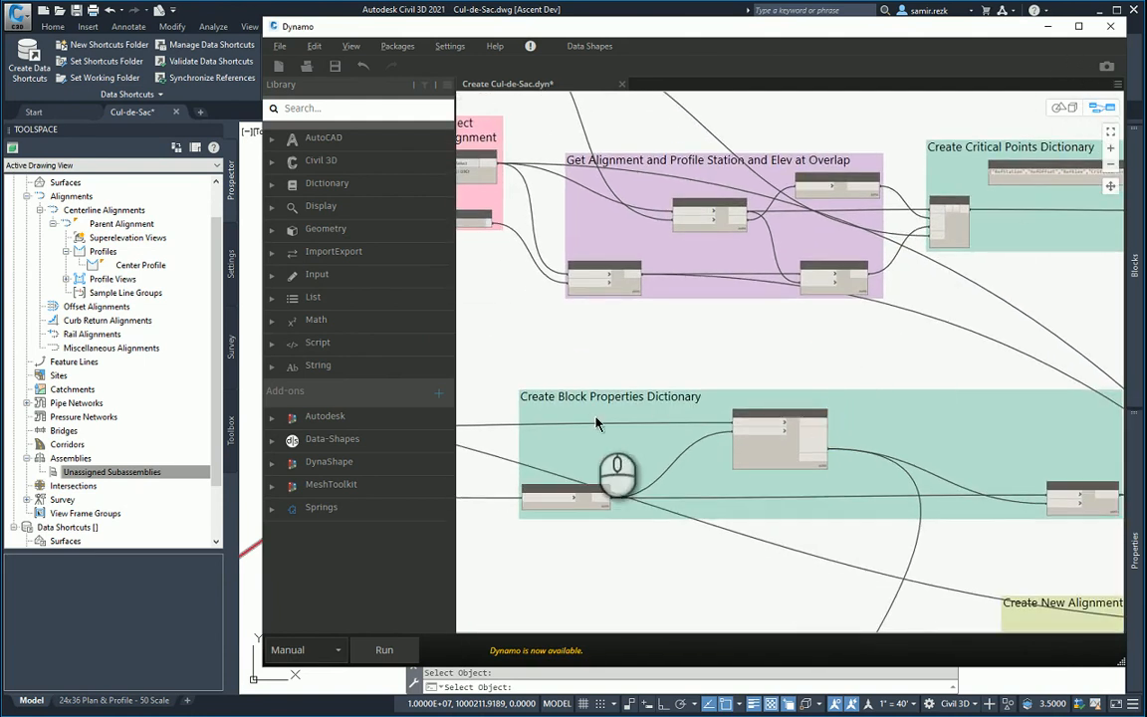
{"action": "scroll", "coordinate": [622, 475], "scroll_direction": "up", "scroll_amount": 2}
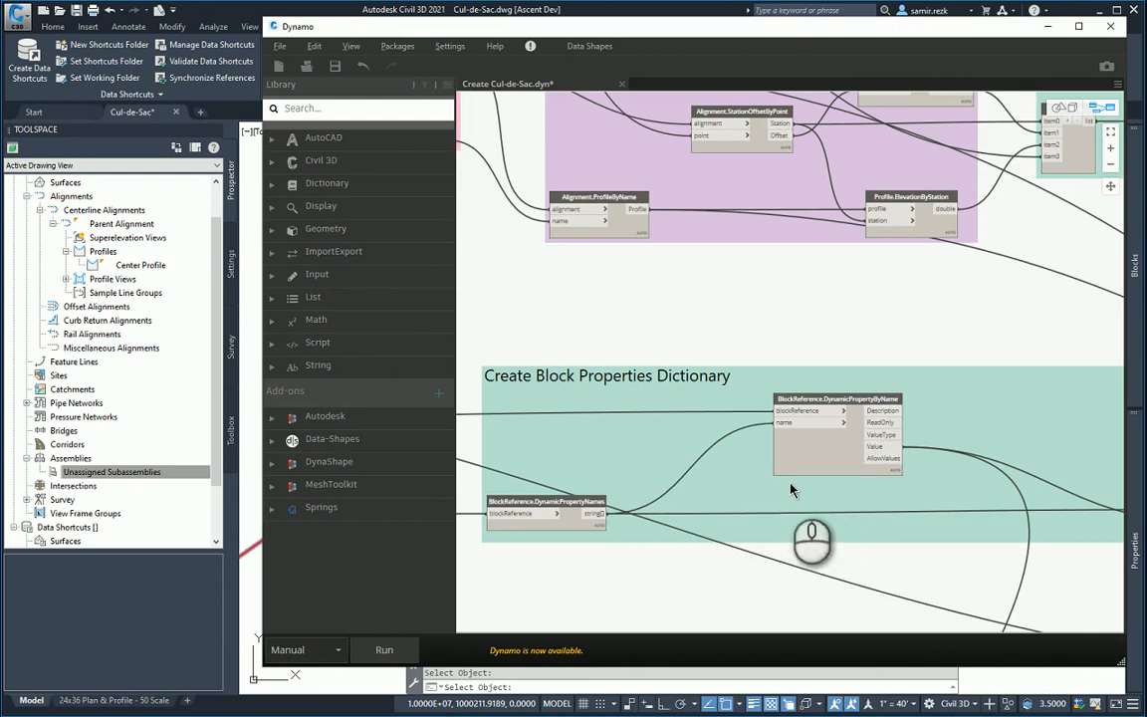
{"action": "middle_click_drag", "start_coordinate": [844, 512], "coordinate": [801, 470]}
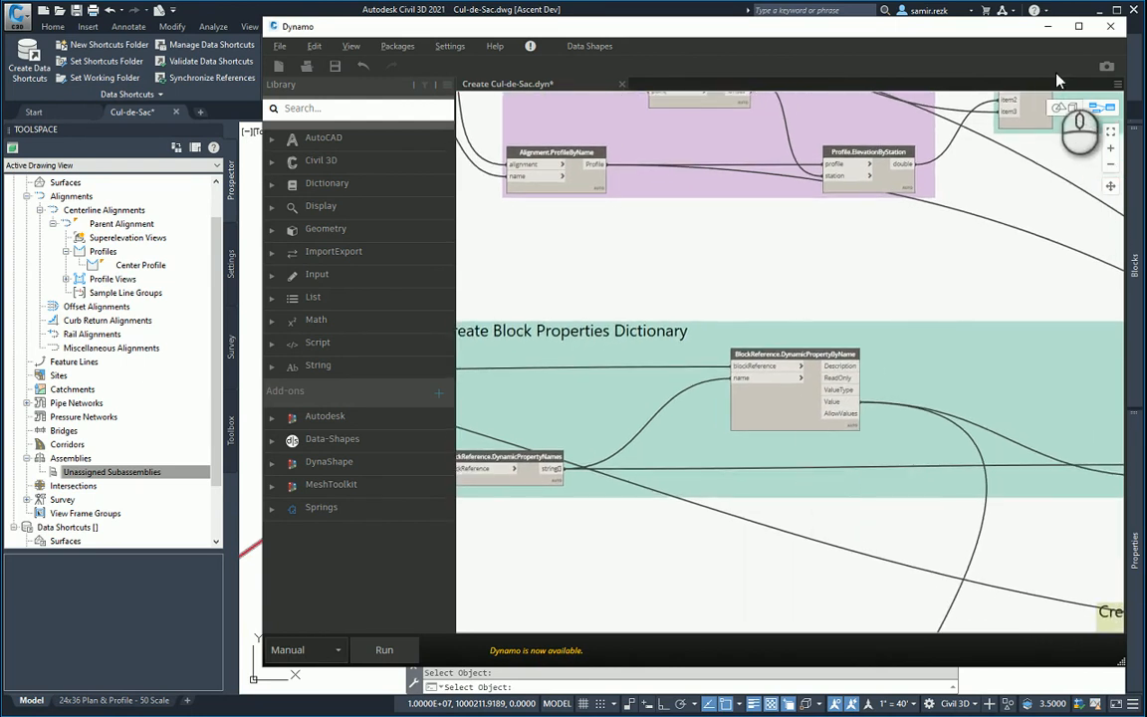
{"action": "scroll", "coordinate": [838, 522], "scroll_direction": "down", "scroll_amount": 3}
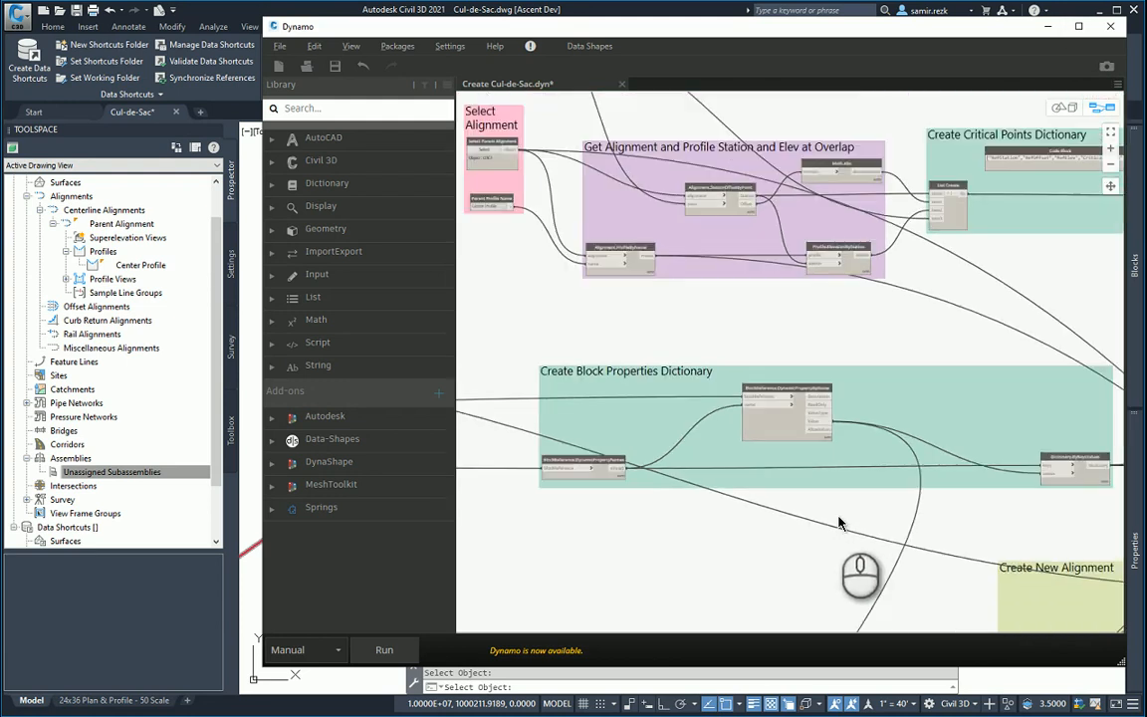
{"action": "scroll", "coordinate": [767, 440], "scroll_direction": "up", "scroll_amount": 2}
{"action": "middle_click_drag", "start_coordinate": [705, 396], "coordinate": [638, 430]}
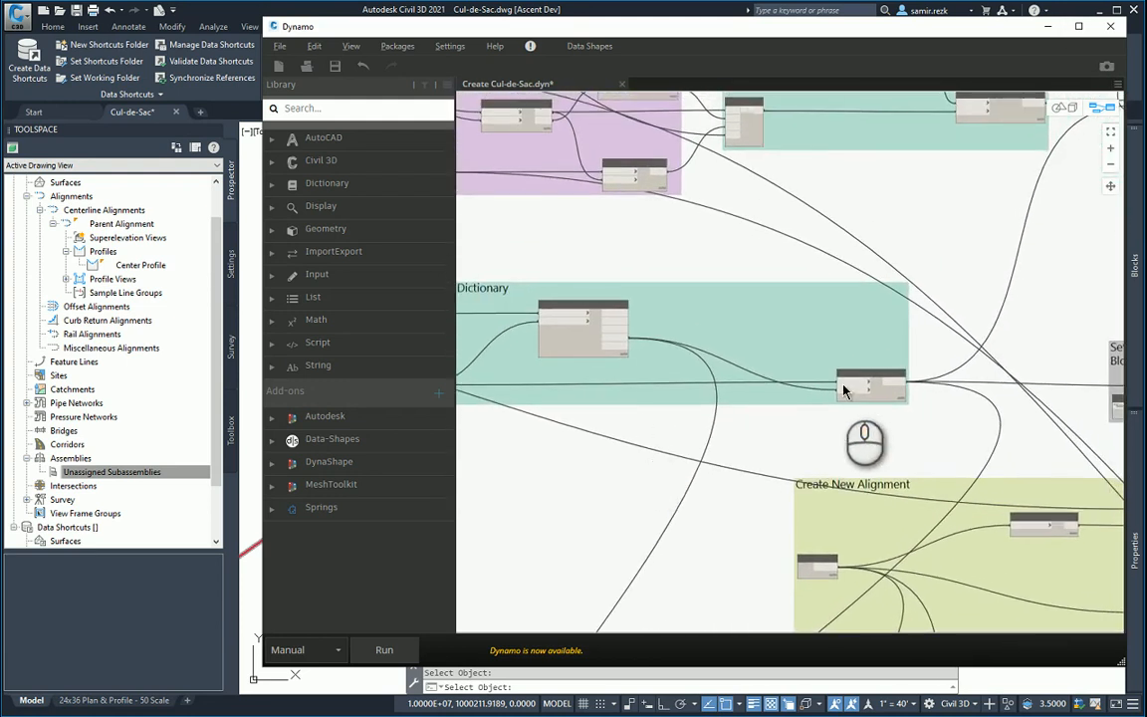
Examine the Corridor Cross Slope input, The Brains of the Operation code block and the Create New Alignment group.
{"action": "middle_click_drag", "start_coordinate": [841, 389], "coordinate": [503, 501]}
{"action": "middle_click_drag", "start_coordinate": [614, 461], "coordinate": [614, 497]}
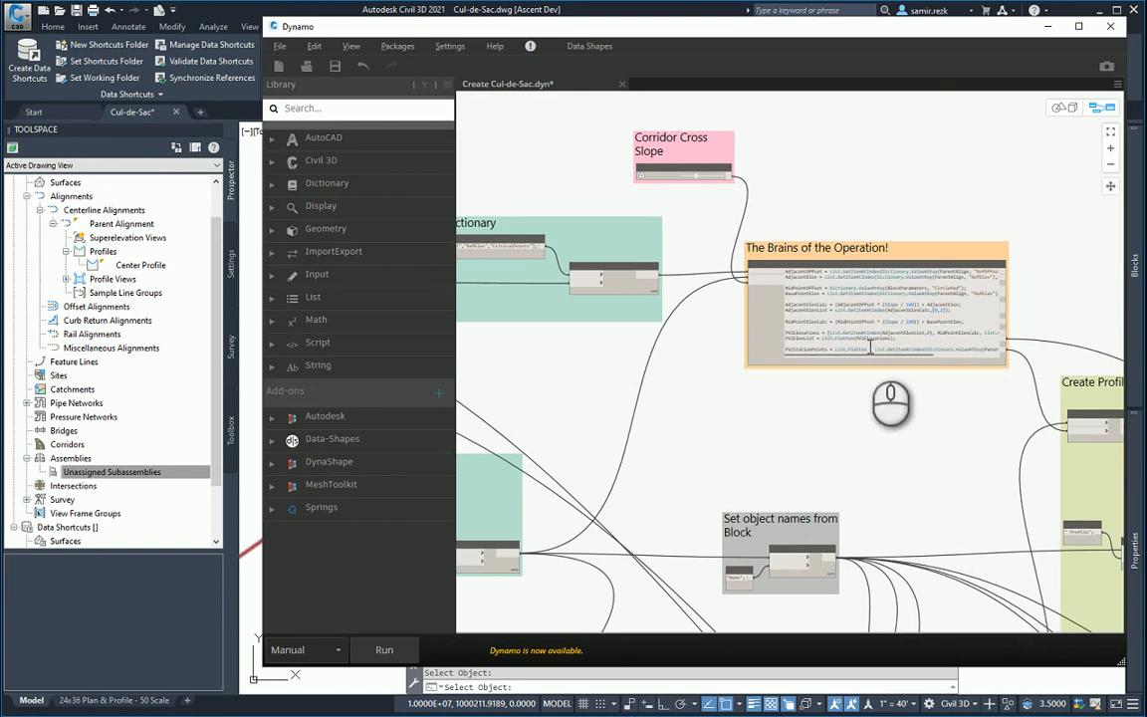
{"action": "middle_click_drag", "start_coordinate": [808, 434], "coordinate": [844, 222]}
{"action": "middle_click_drag", "start_coordinate": [687, 459], "coordinate": [810, 348]}
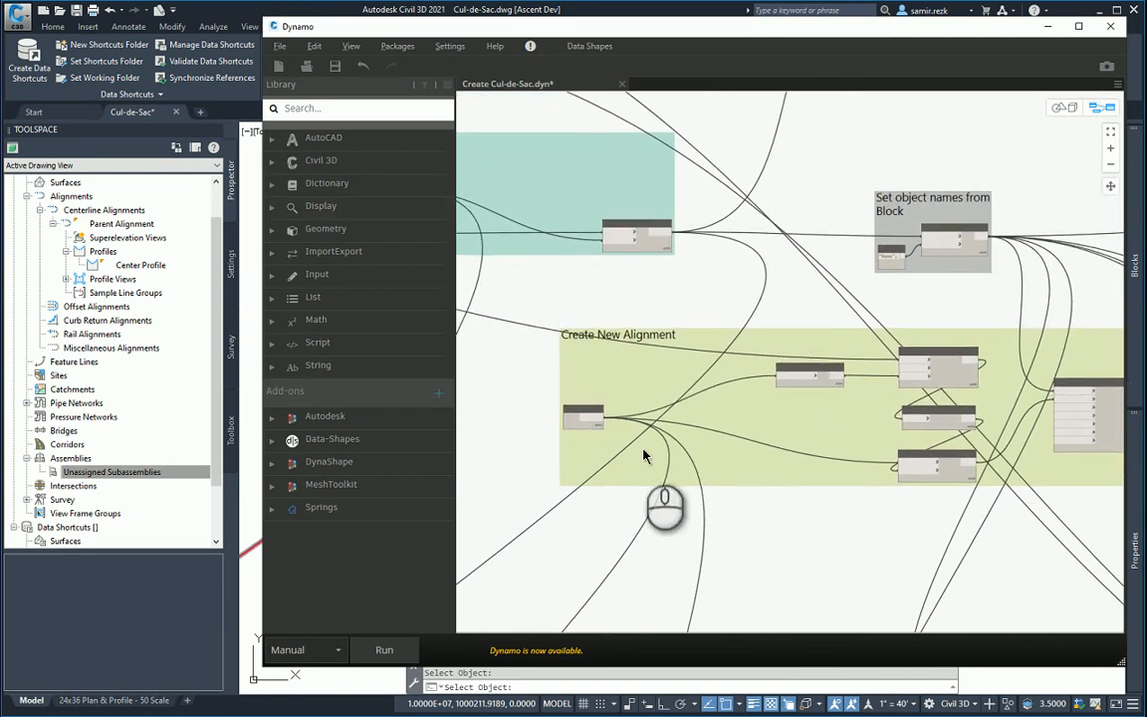
Examine the Create Profile and Set PVIs, Create Corridor, Create Assembly, Import Subassembly, Get Targets and Set Target Information groups.
{"action": "scroll", "coordinate": [759, 481], "scroll_direction": "down", "scroll_amount": 3}
{"action": "middle_click_drag", "start_coordinate": [730, 455], "coordinate": [606, 459]}
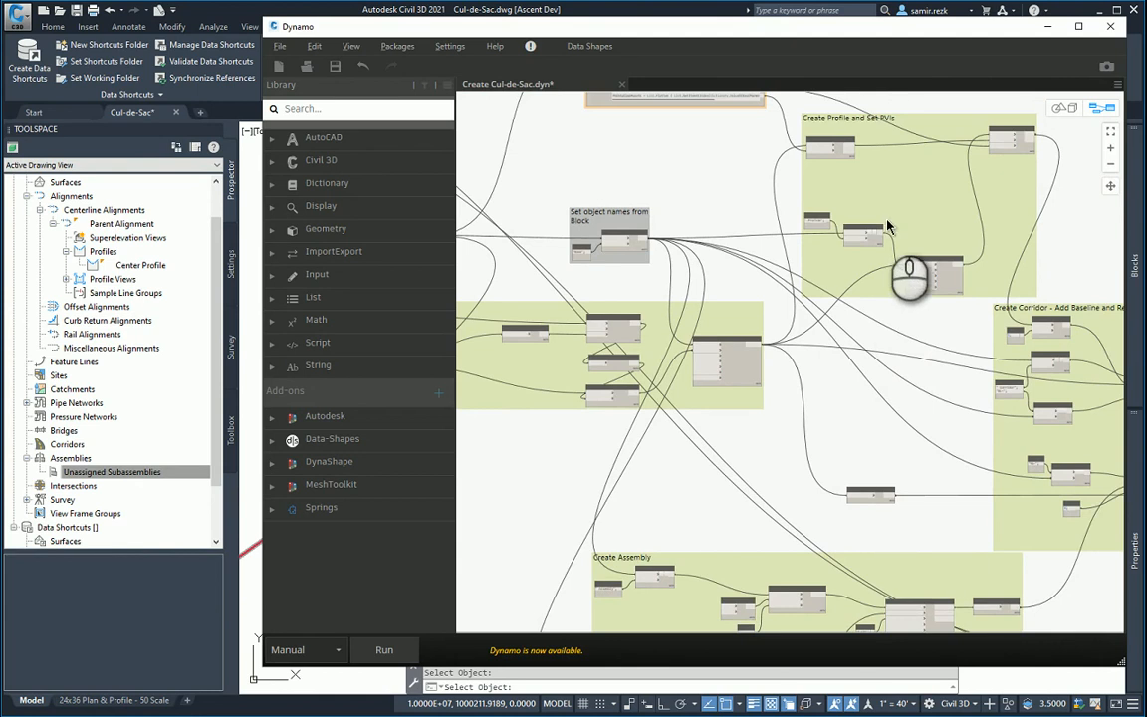
{"action": "middle_click_drag", "start_coordinate": [886, 403], "coordinate": [893, 249]}
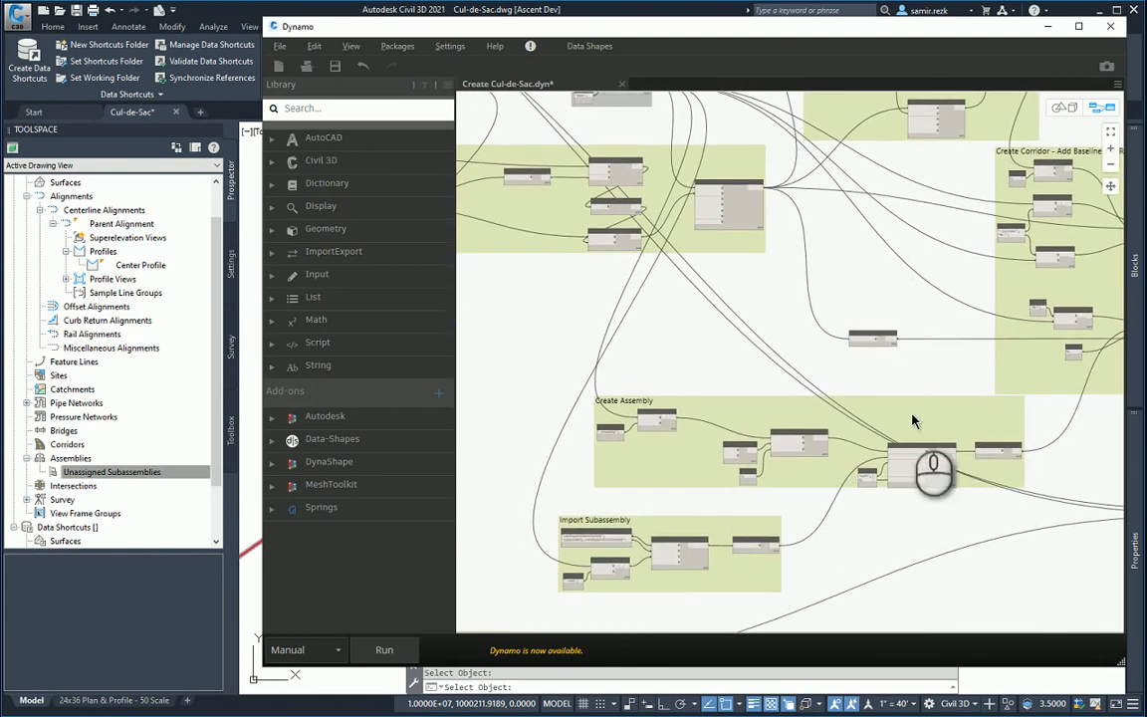
{"action": "middle_click_drag", "start_coordinate": [912, 421], "coordinate": [601, 510]}
{"action": "middle_click_drag", "start_coordinate": [777, 373], "coordinate": [448, 175]}
{"action": "scroll", "coordinate": [844, 431], "scroll_direction": "up", "scroll_amount": 2}
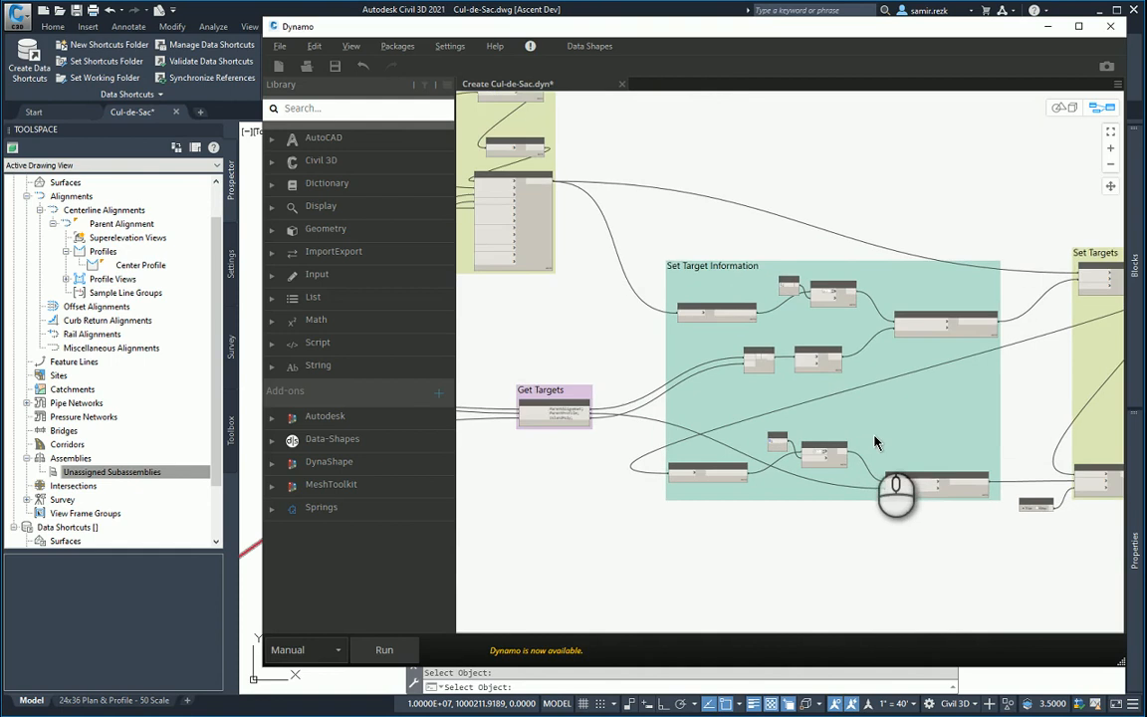
{"action": "middle_click_drag", "start_coordinate": [900, 417], "coordinate": [864, 427]}
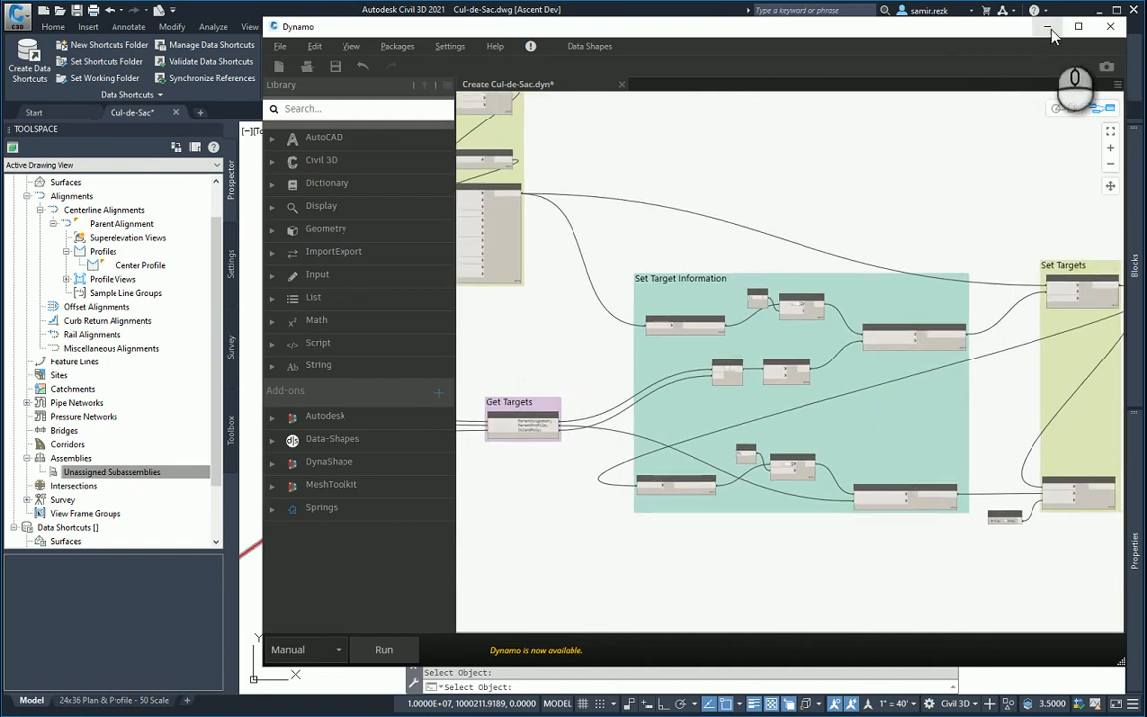
Run the Create Cul-de-Sac script and narrow the Dynamo window to uncover the cul-de-sac in the drawing.
{"action": "left_click", "coordinate": [384, 649]}
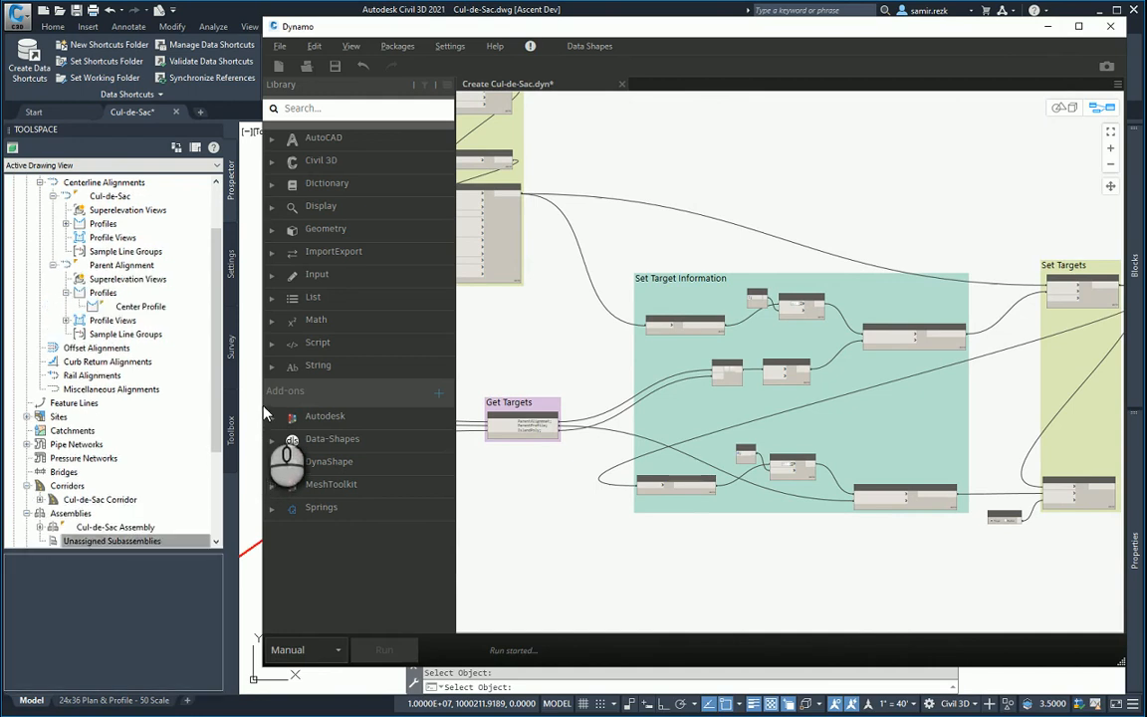
{"action": "mouse_move", "coordinate": [265, 413]}
{"action": "left_mouse_down"}
{"action": "mouse_move", "coordinate": [768, 402]}
{"action": "mouse_move", "coordinate": [597, 419]}
{"action": "left_mouse_up"}
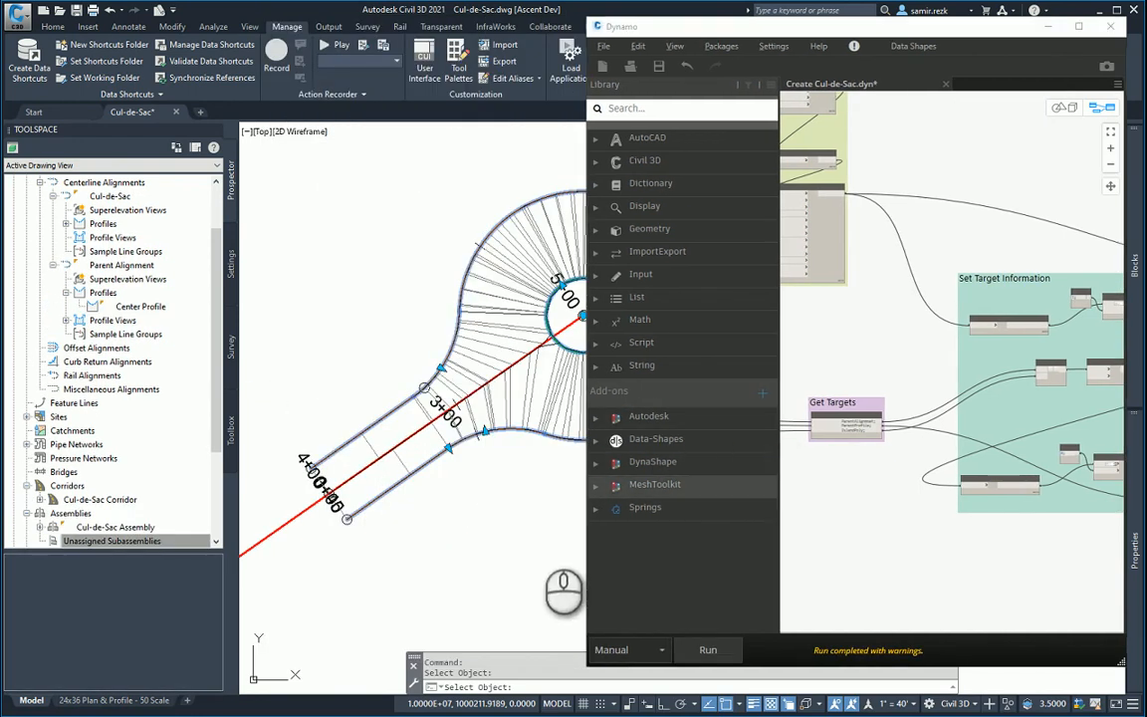
Inspect the generated corridor around the cul-de-sac's centre island and outer edge, clear the selection, and widen the Dynamo window slightly.
{"action": "scroll", "coordinate": [498, 513], "scroll_direction": "up", "scroll_amount": 3}
{"action": "scroll", "coordinate": [406, 478], "scroll_direction": "up", "scroll_amount": 3}
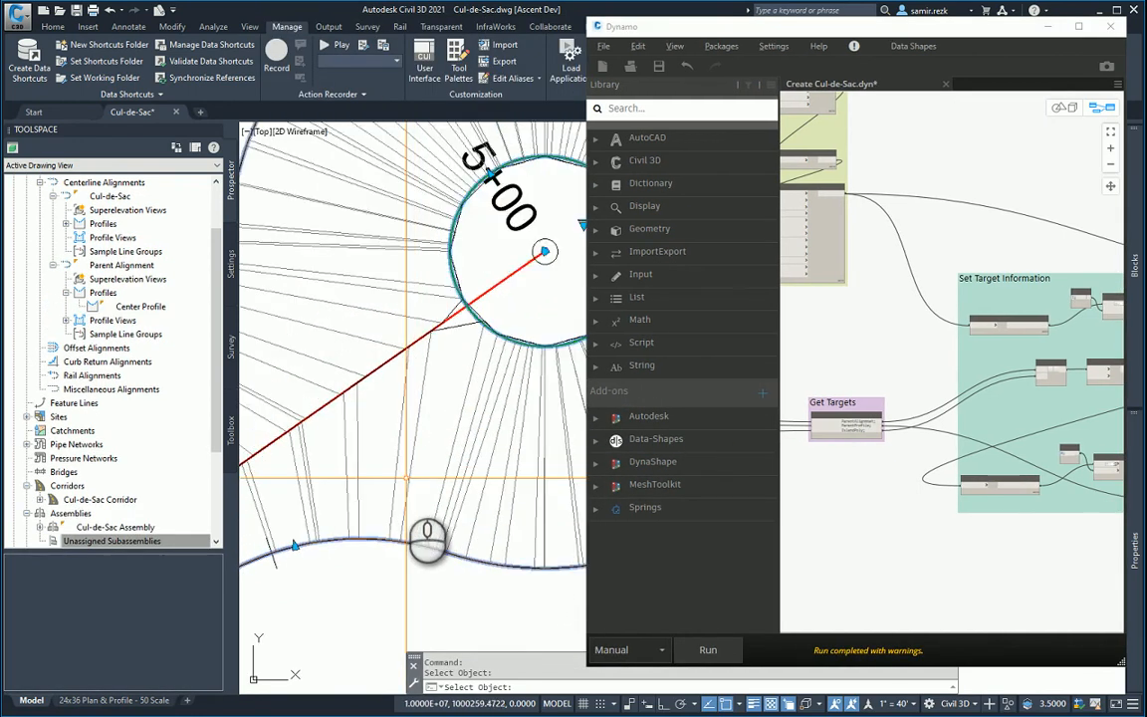
{"action": "scroll", "coordinate": [406, 478], "scroll_direction": "down", "scroll_amount": 3}
{"action": "scroll", "coordinate": [430, 362], "scroll_direction": "up", "scroll_amount": 2}
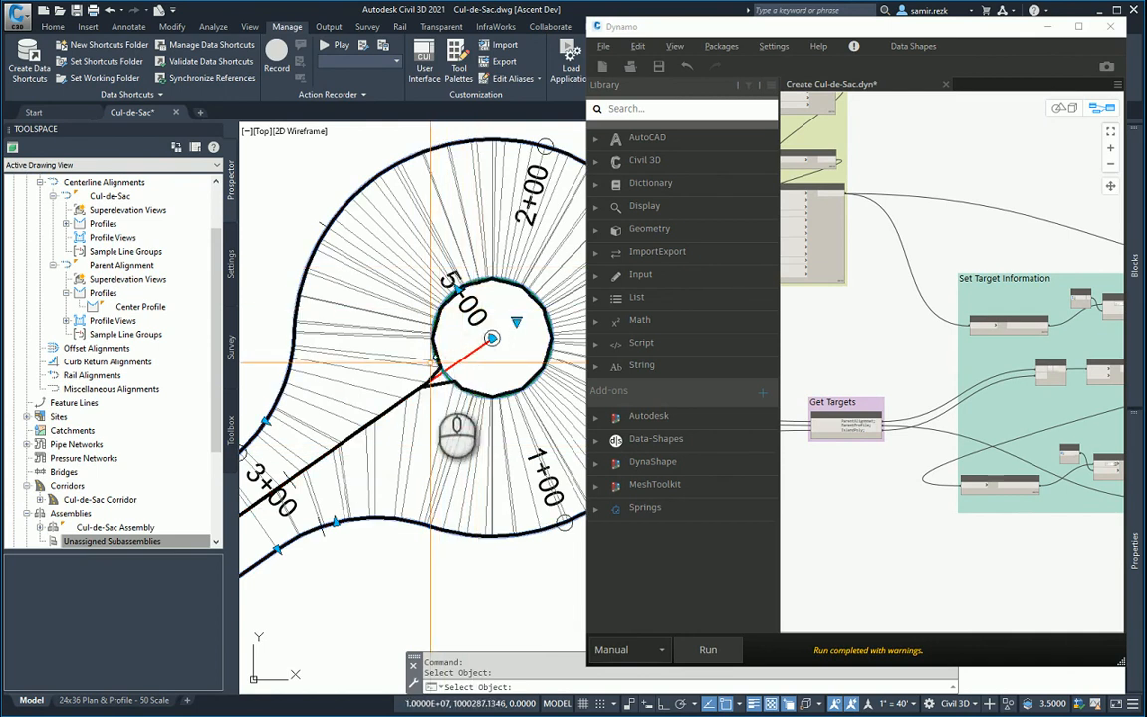
{"action": "scroll", "coordinate": [430, 362], "scroll_direction": "up", "scroll_amount": 5}
{"action": "key", "text": "Escape"}
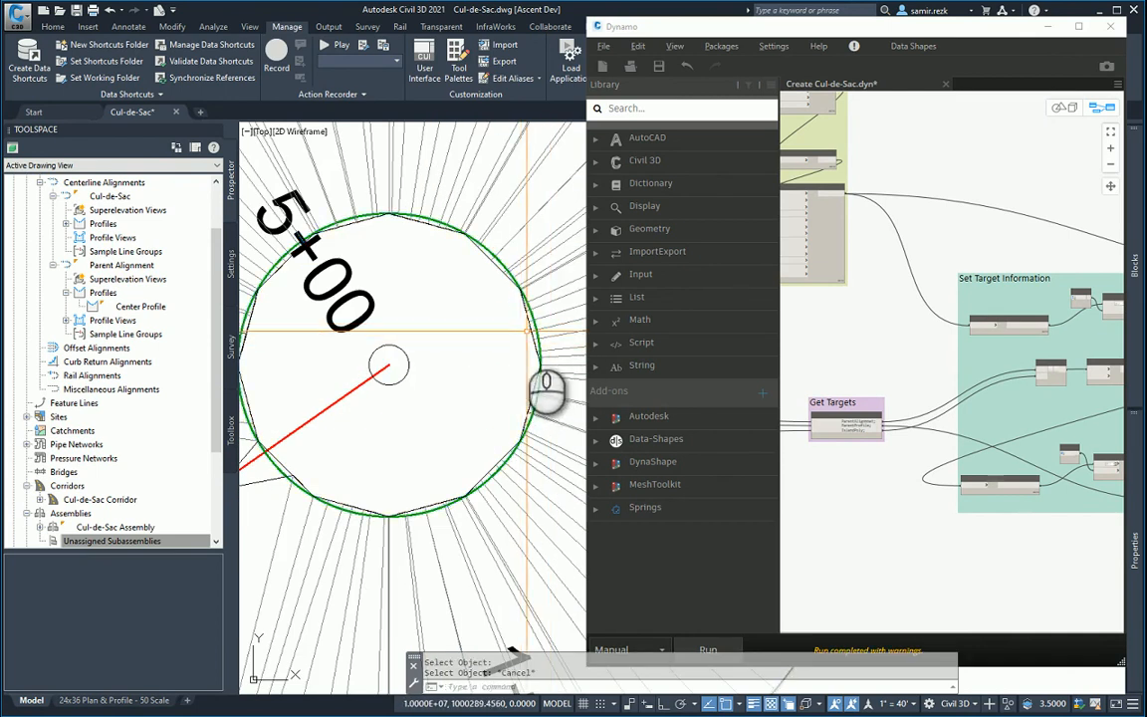
{"action": "scroll", "coordinate": [527, 418], "scroll_direction": "down", "scroll_amount": 5}
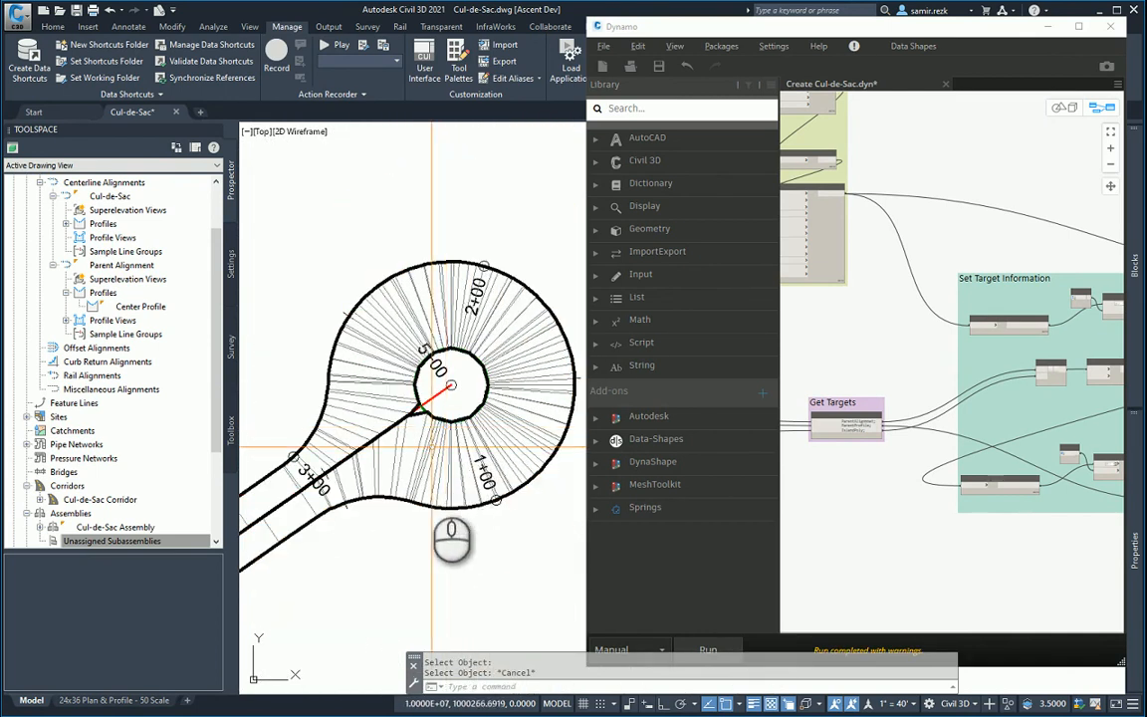
{"action": "scroll", "coordinate": [427, 487], "scroll_direction": "down", "scroll_amount": 3}
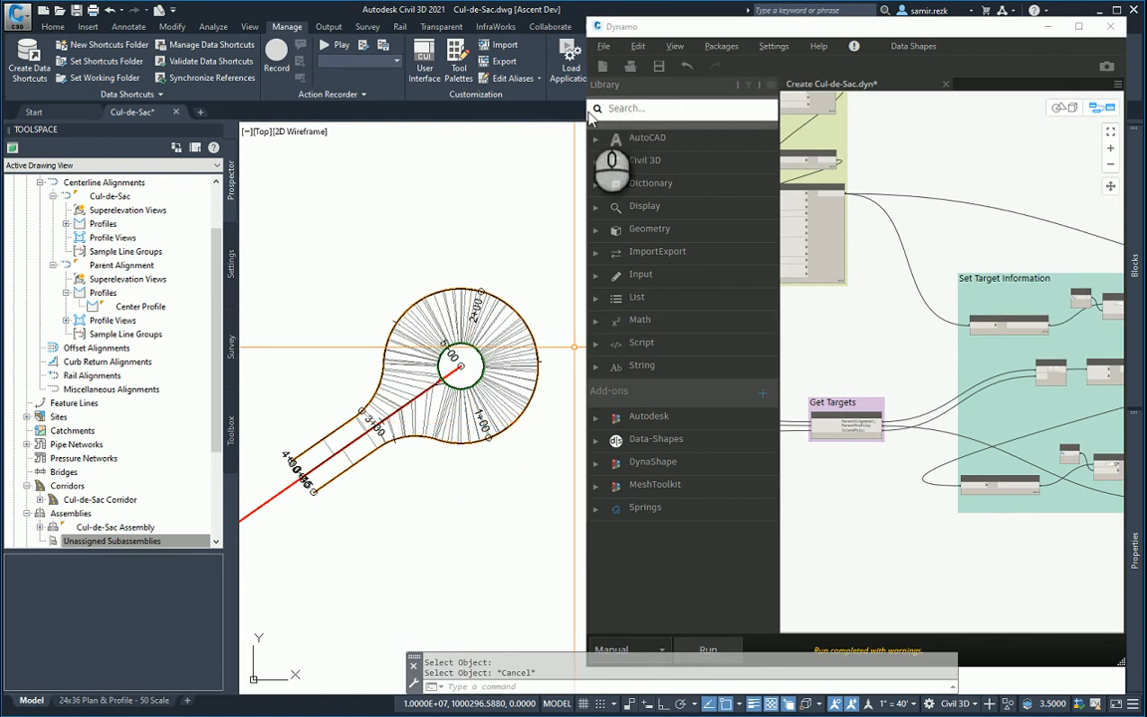
{"action": "left_click_drag", "start_coordinate": [583, 114], "coordinate": [547, 119]}
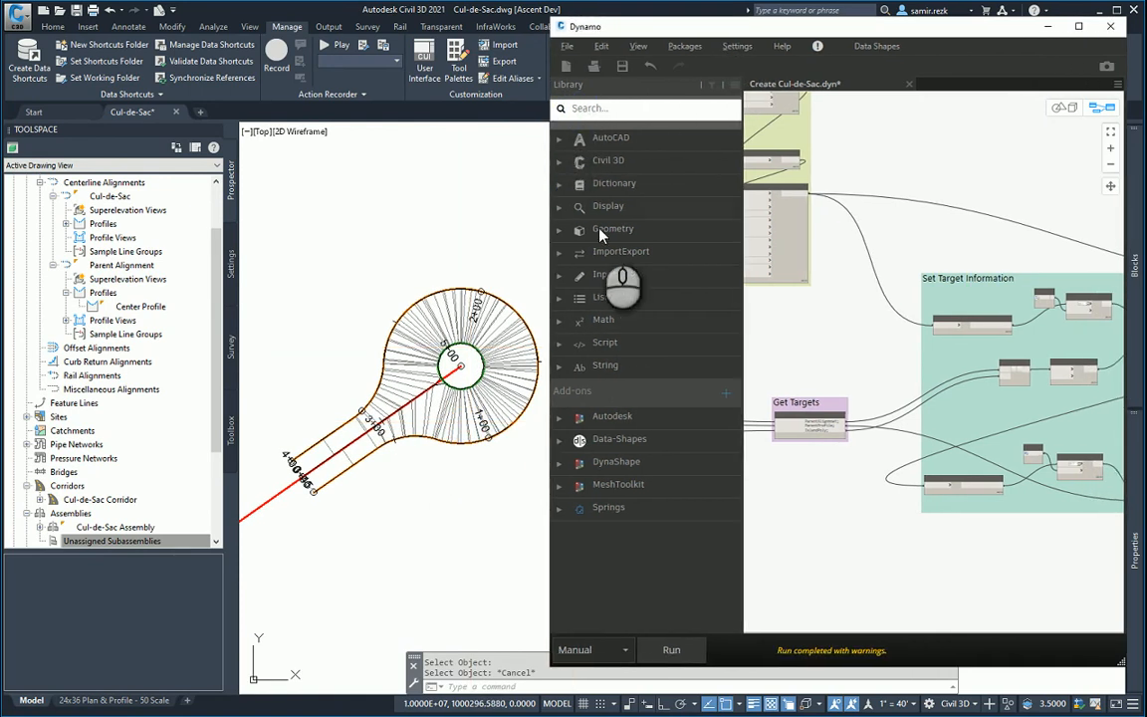